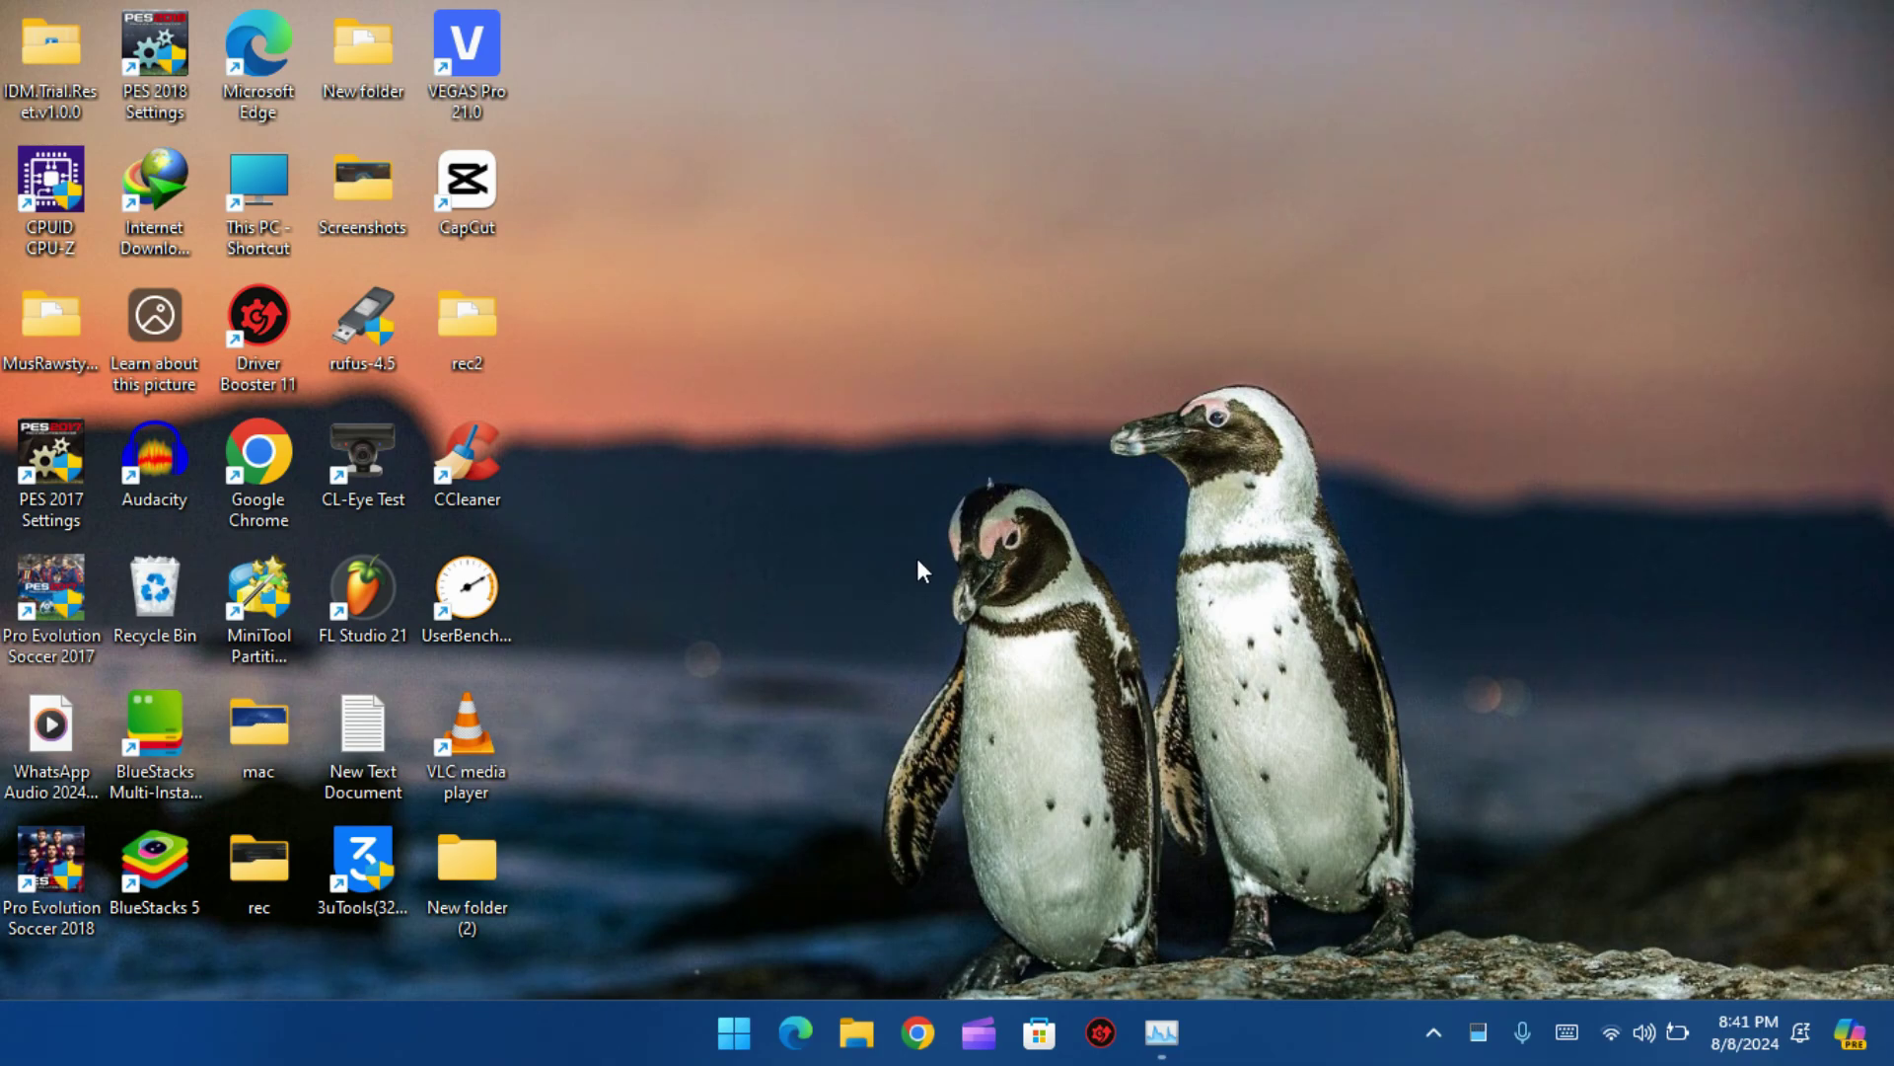
Launch PES 2018 Settings, set controller input to DirectInput, and assign Twin USB Gamepad to Controller 1.
double_click(168, 96)
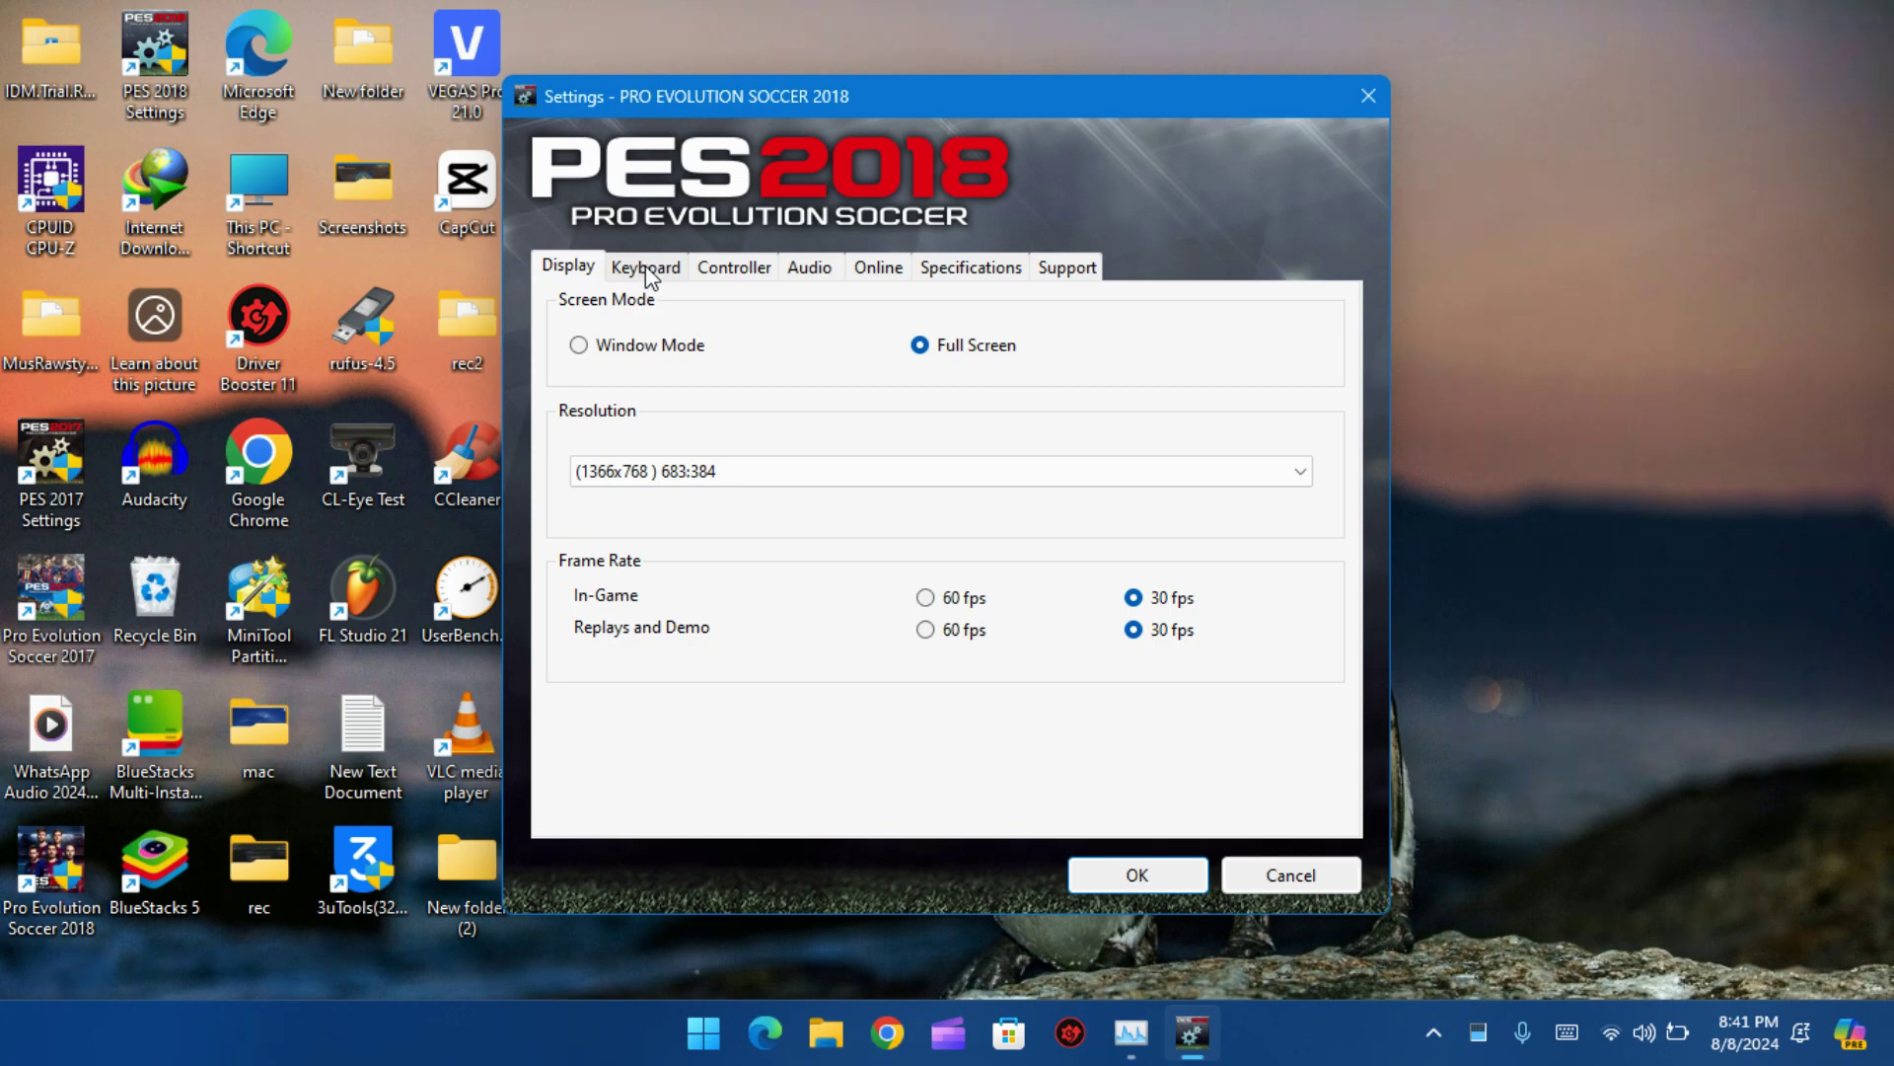
click(709, 272)
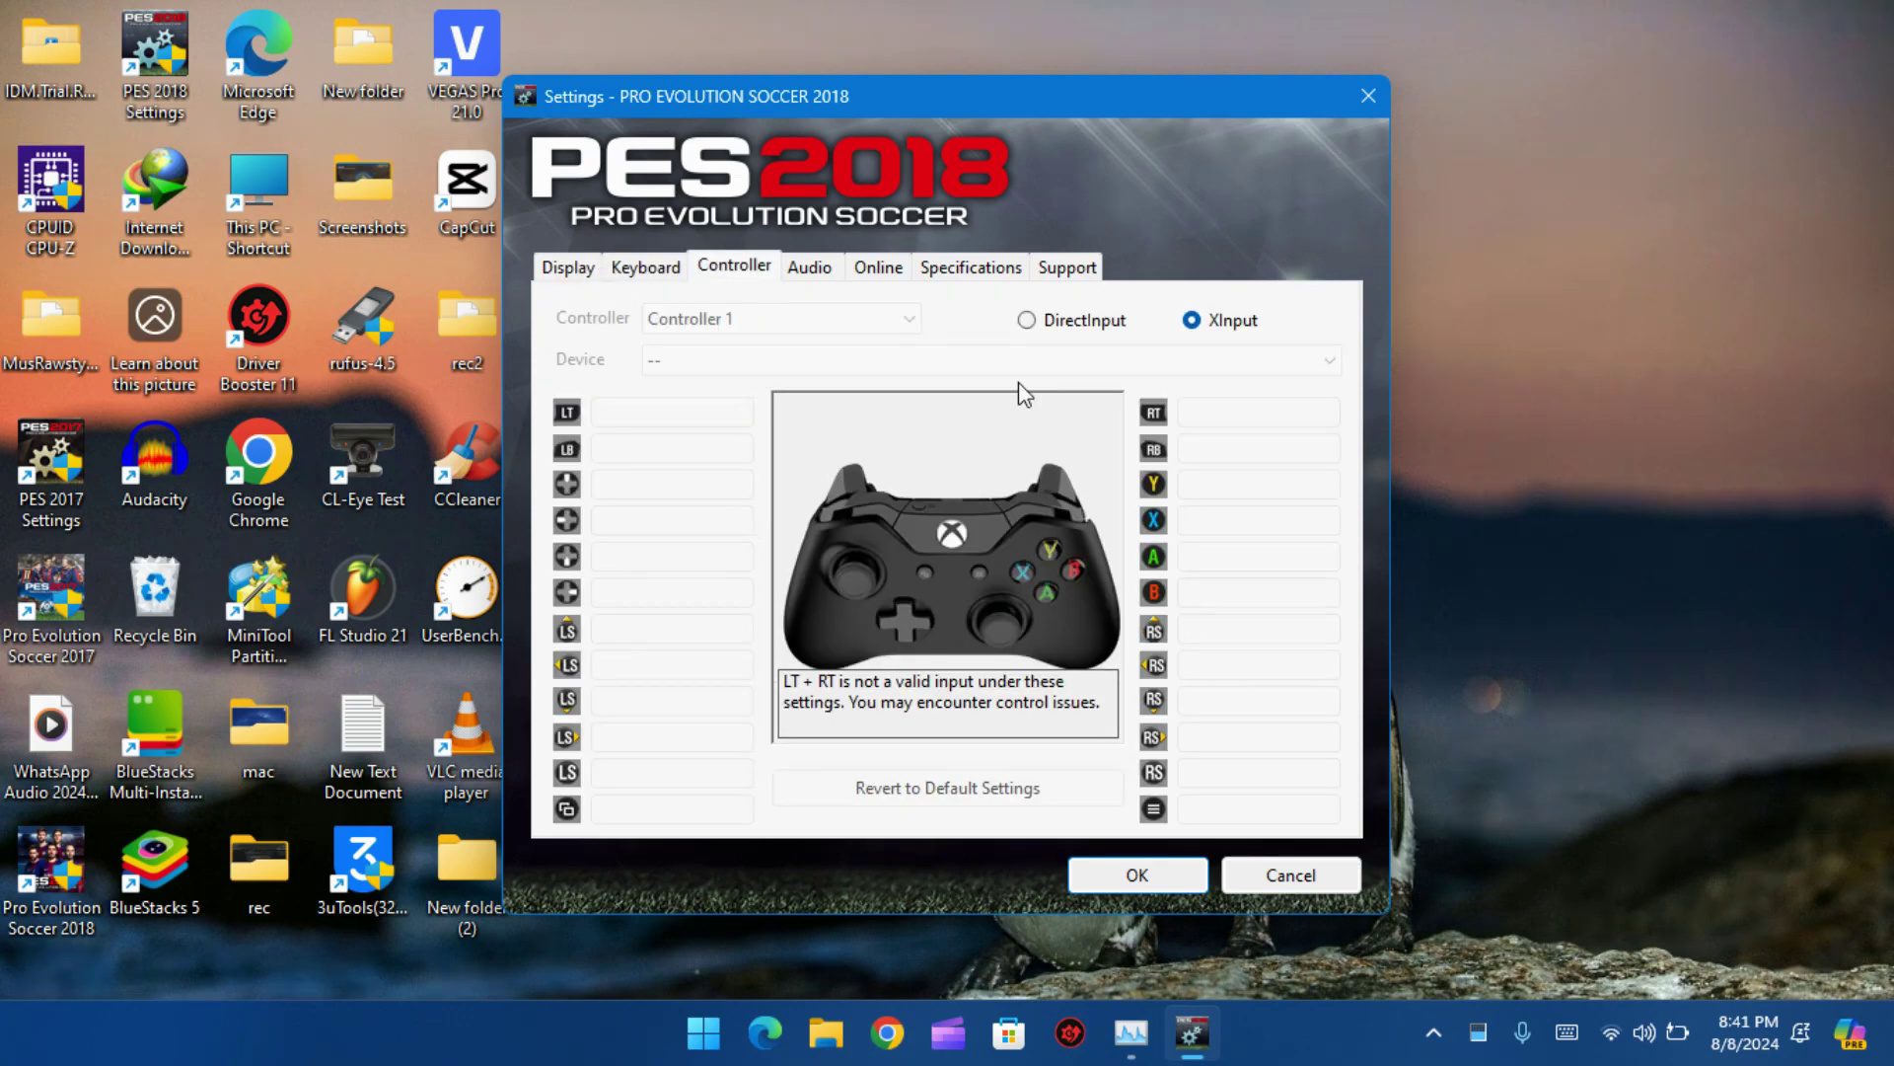
click(1075, 321)
click(895, 321)
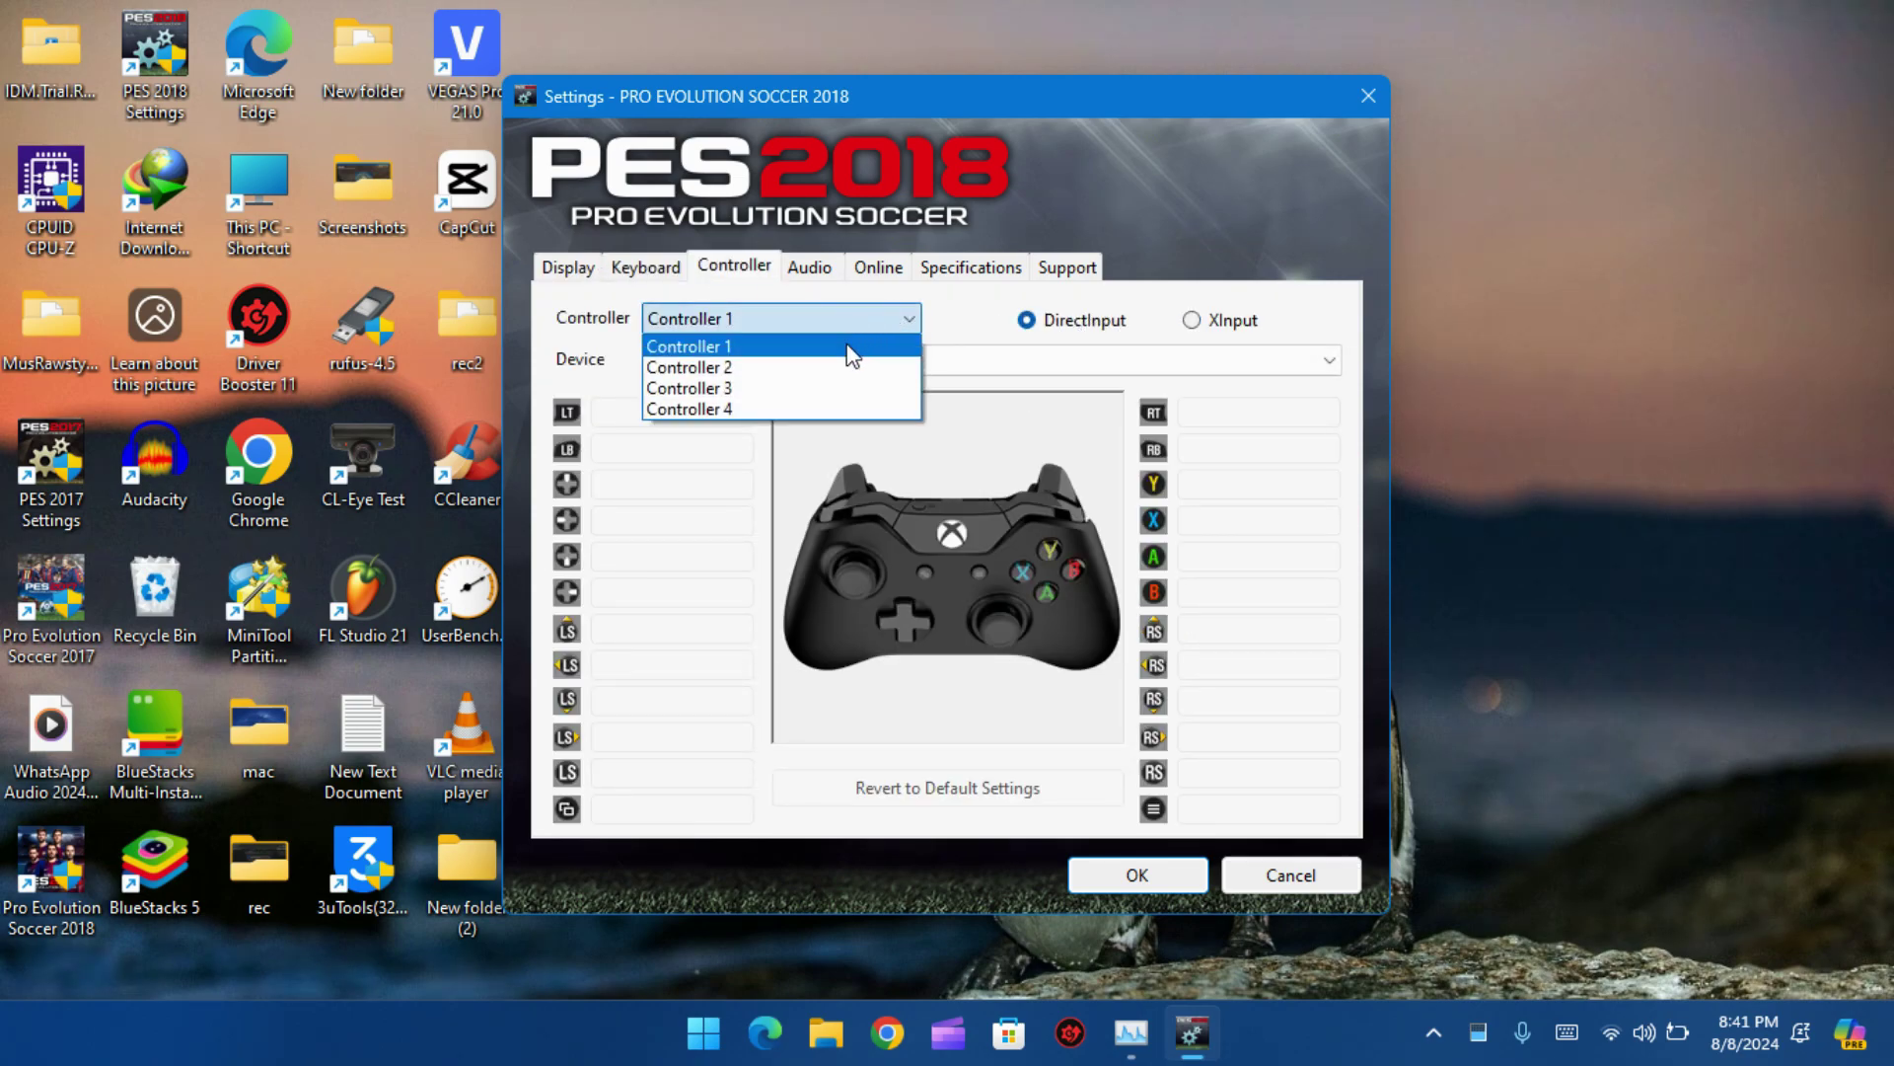
click(835, 353)
click(873, 361)
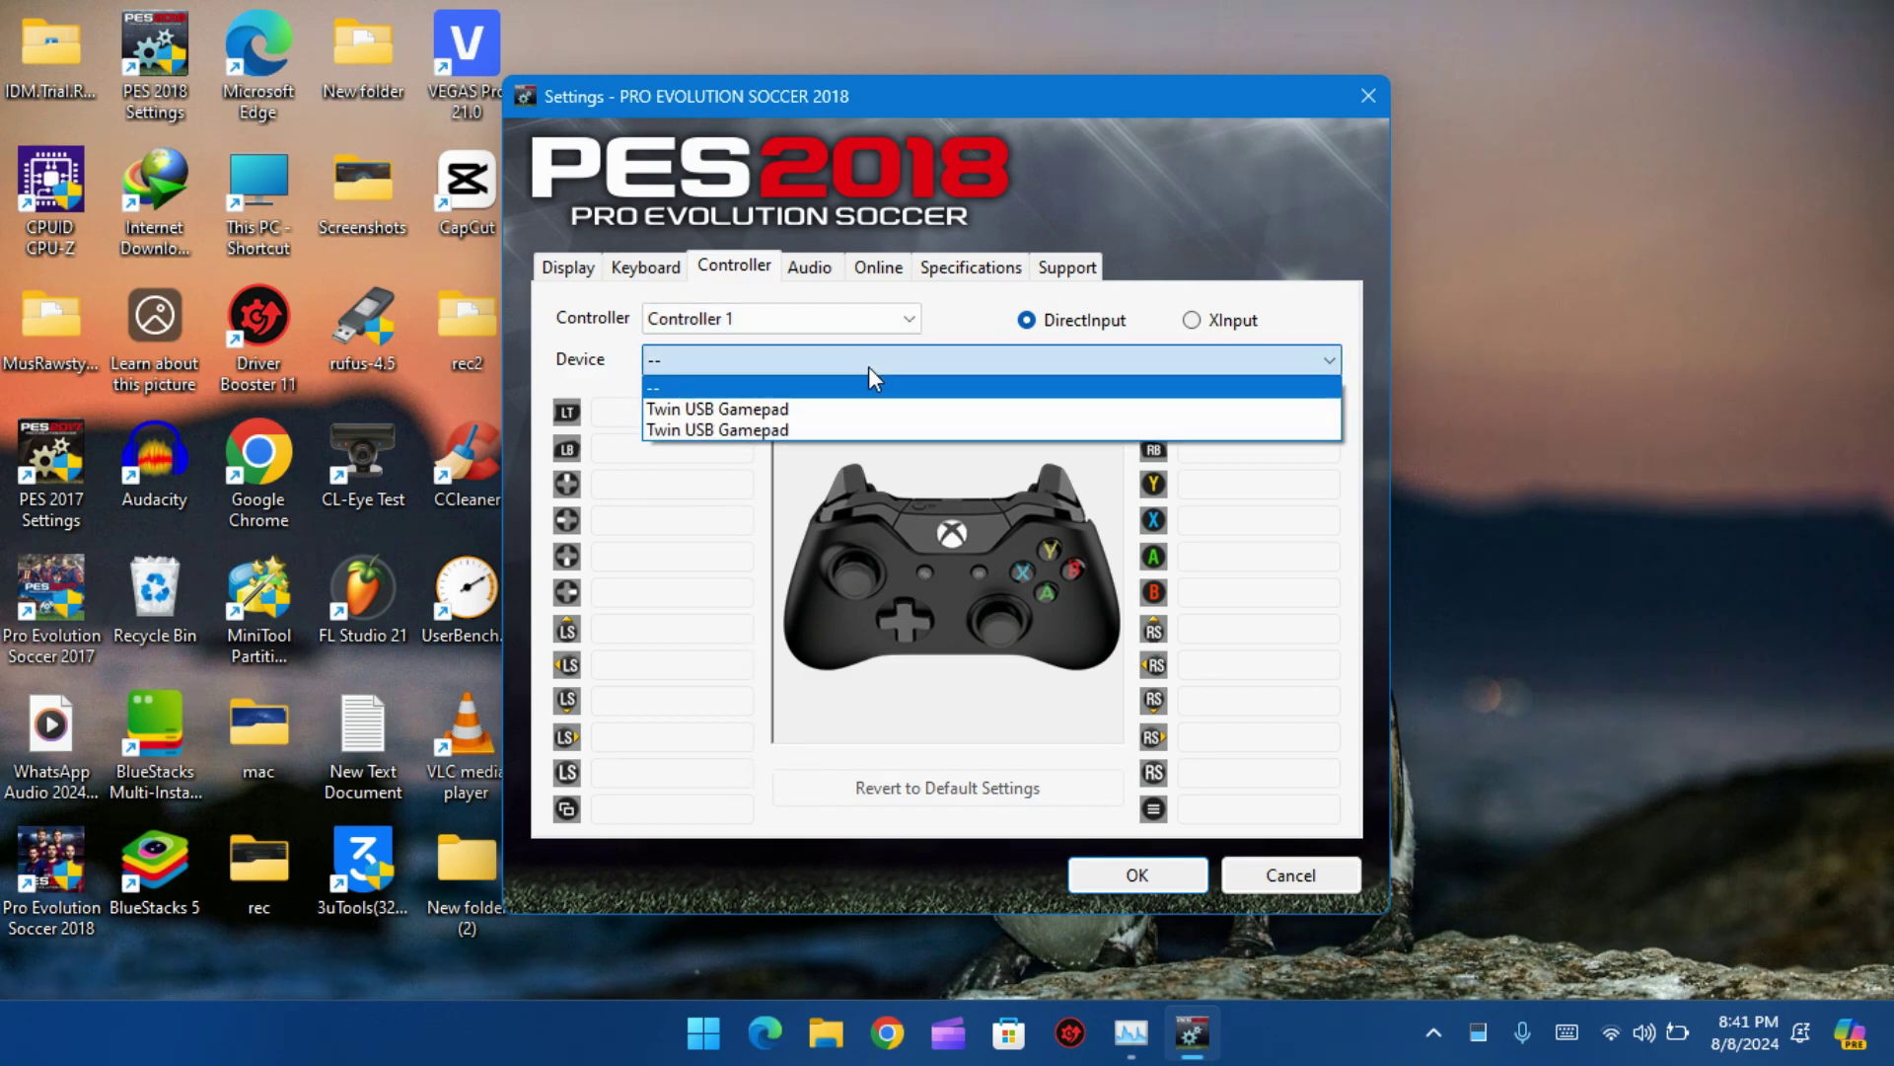
click(843, 411)
Assign the second Twin USB Gamepad to Controller 2 and save the settings with OK.
click(804, 319)
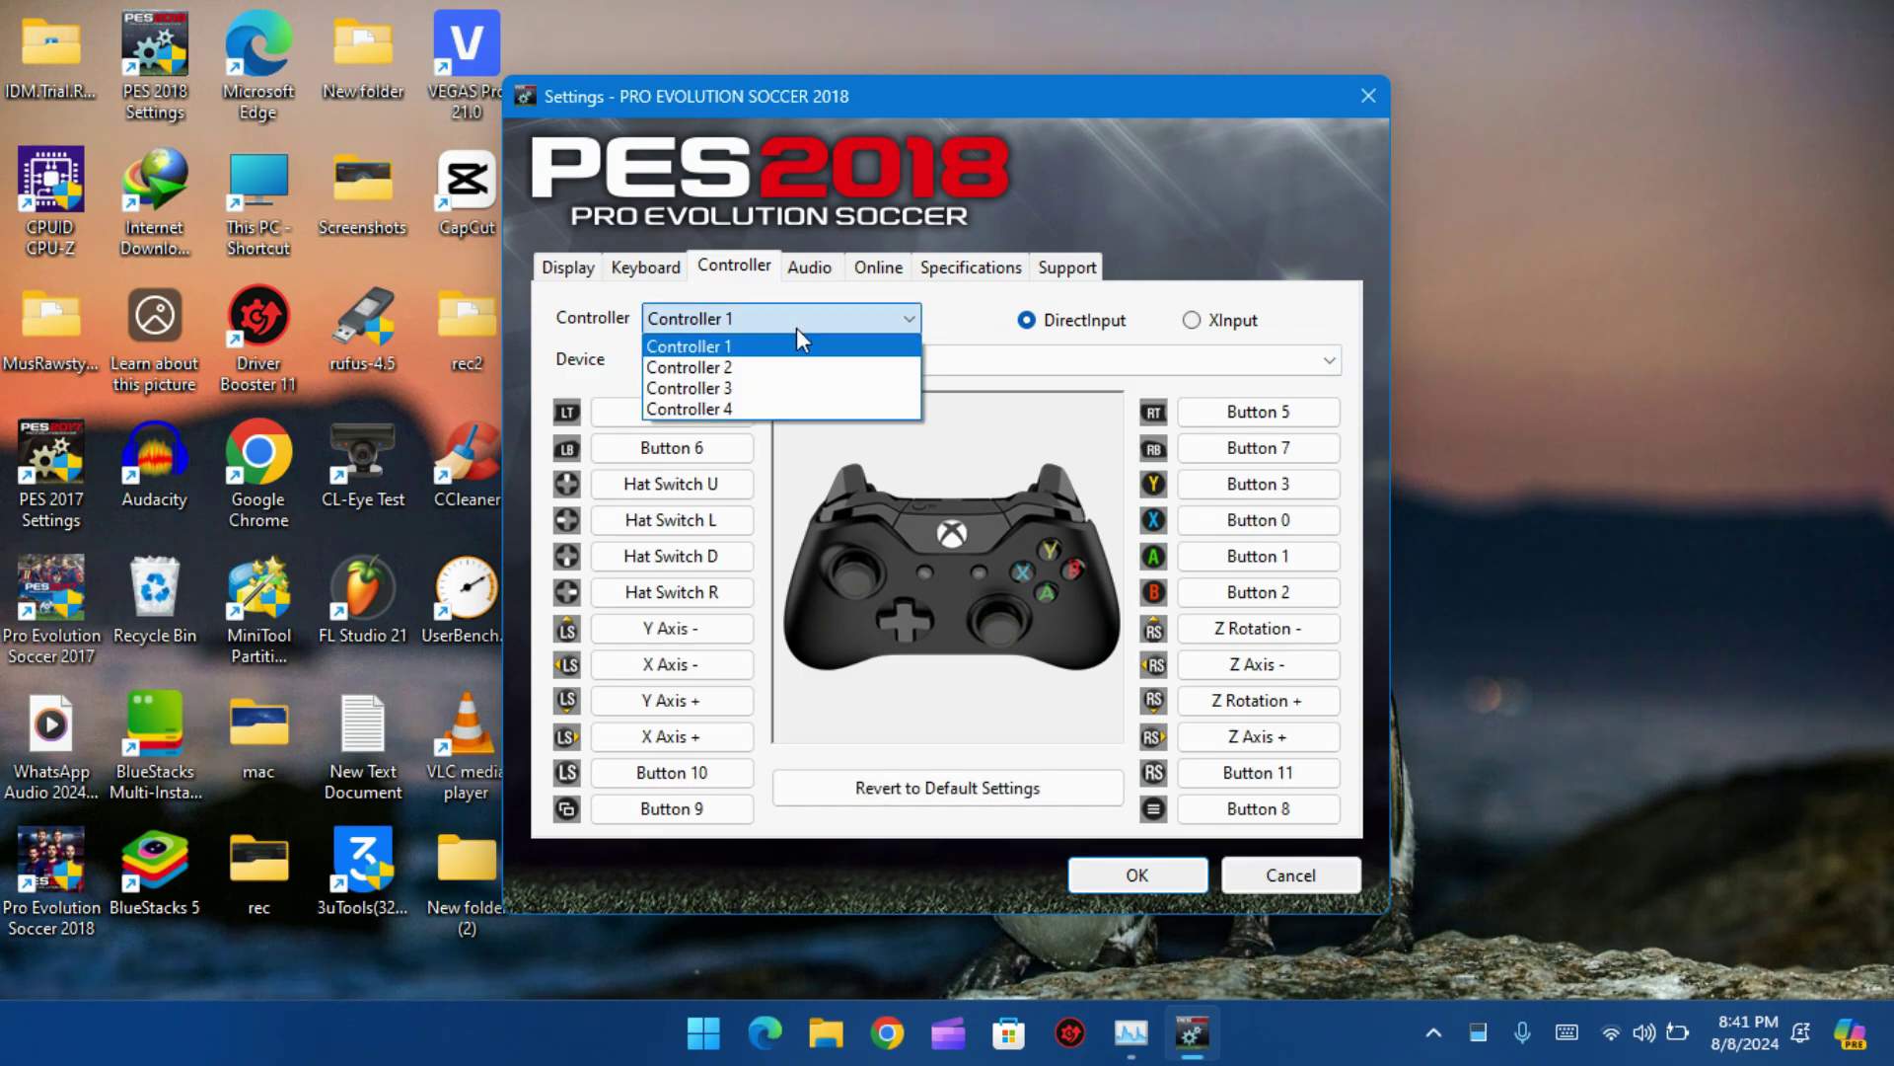
click(775, 366)
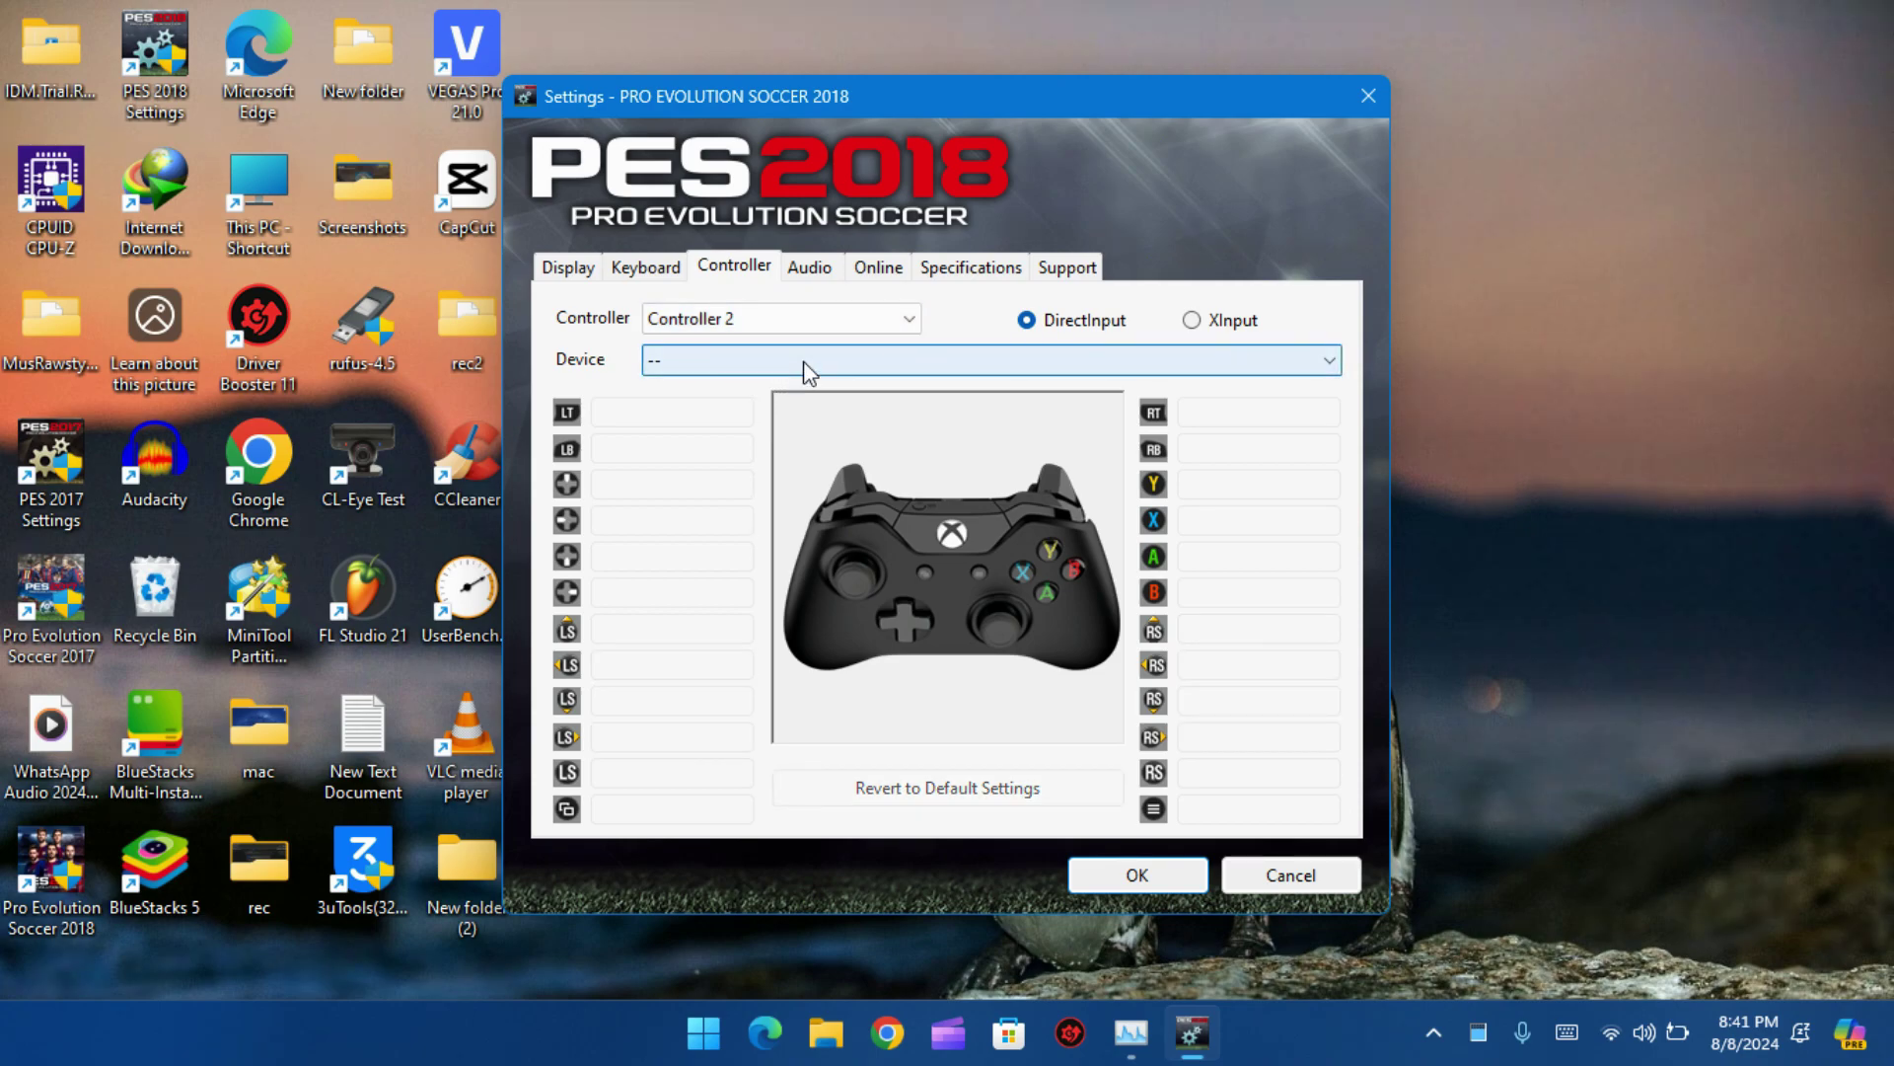
click(801, 361)
click(762, 431)
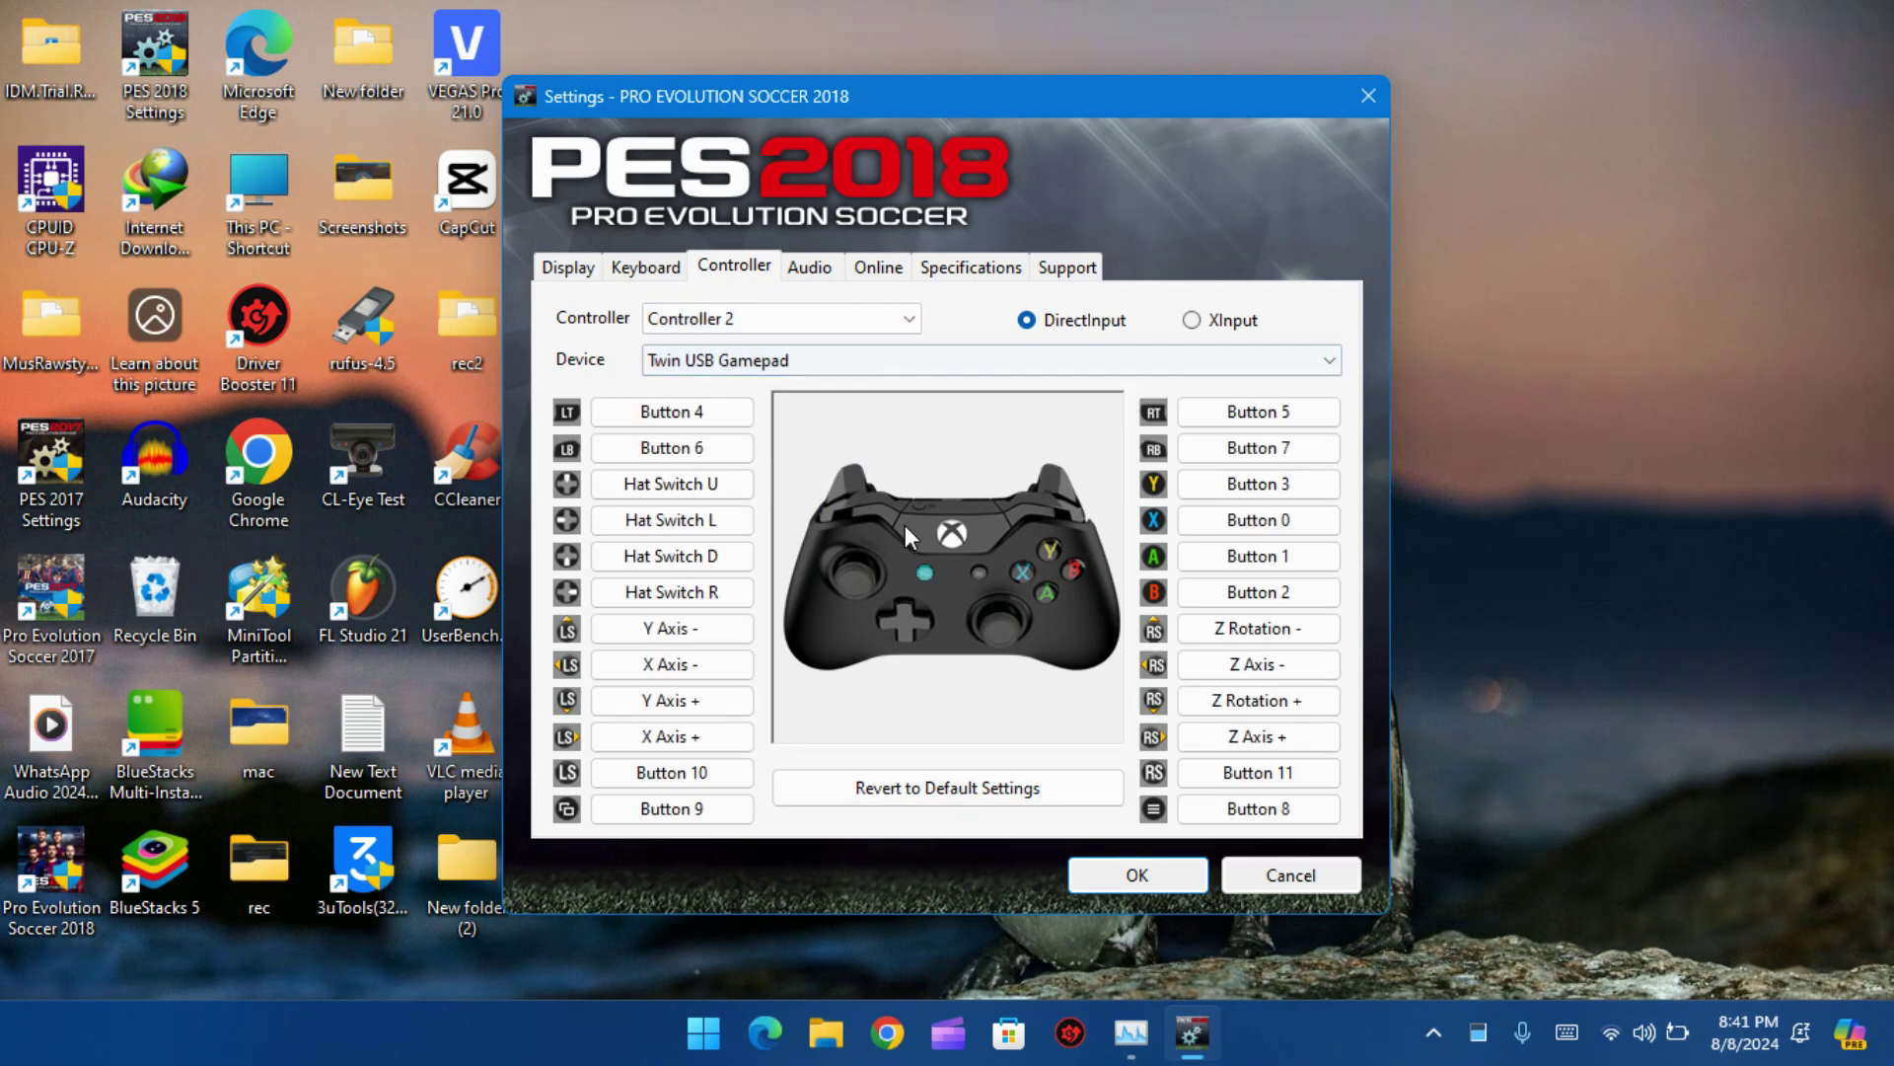
click(1145, 885)
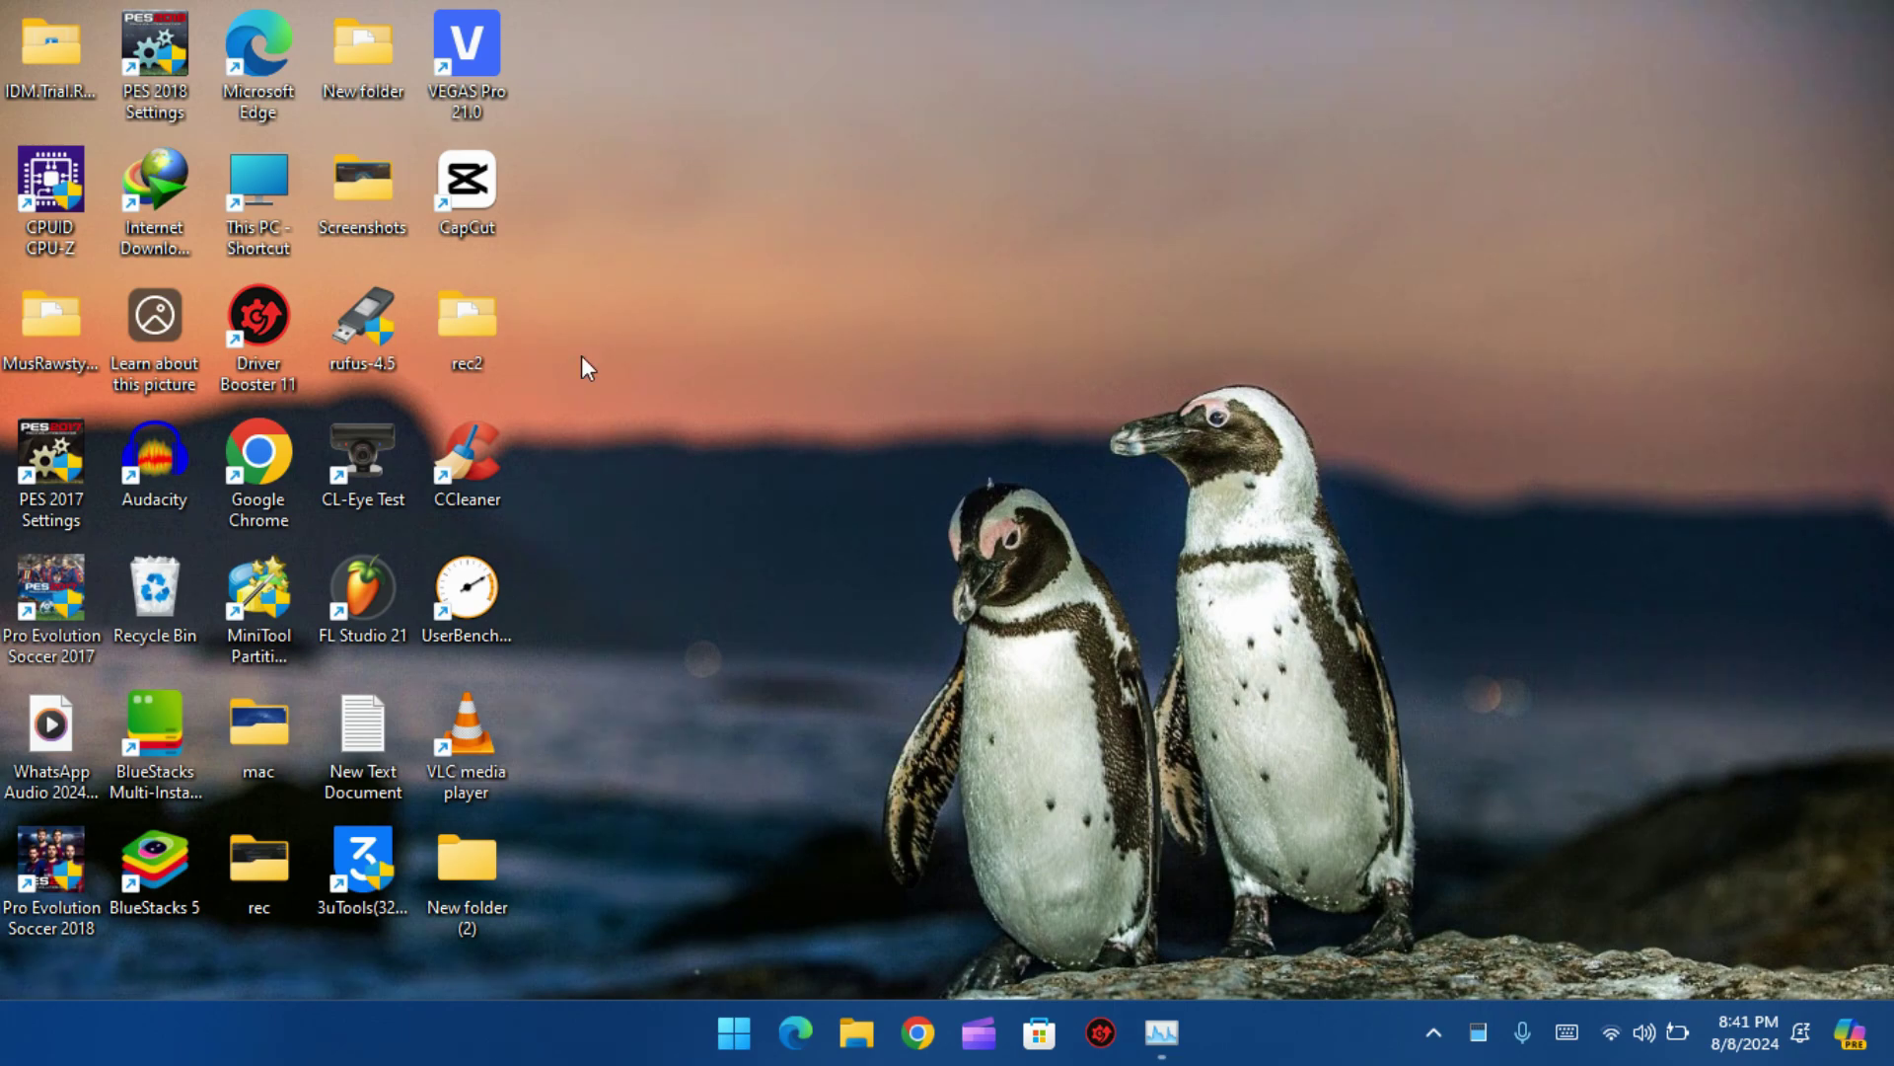
double_click(180, 75)
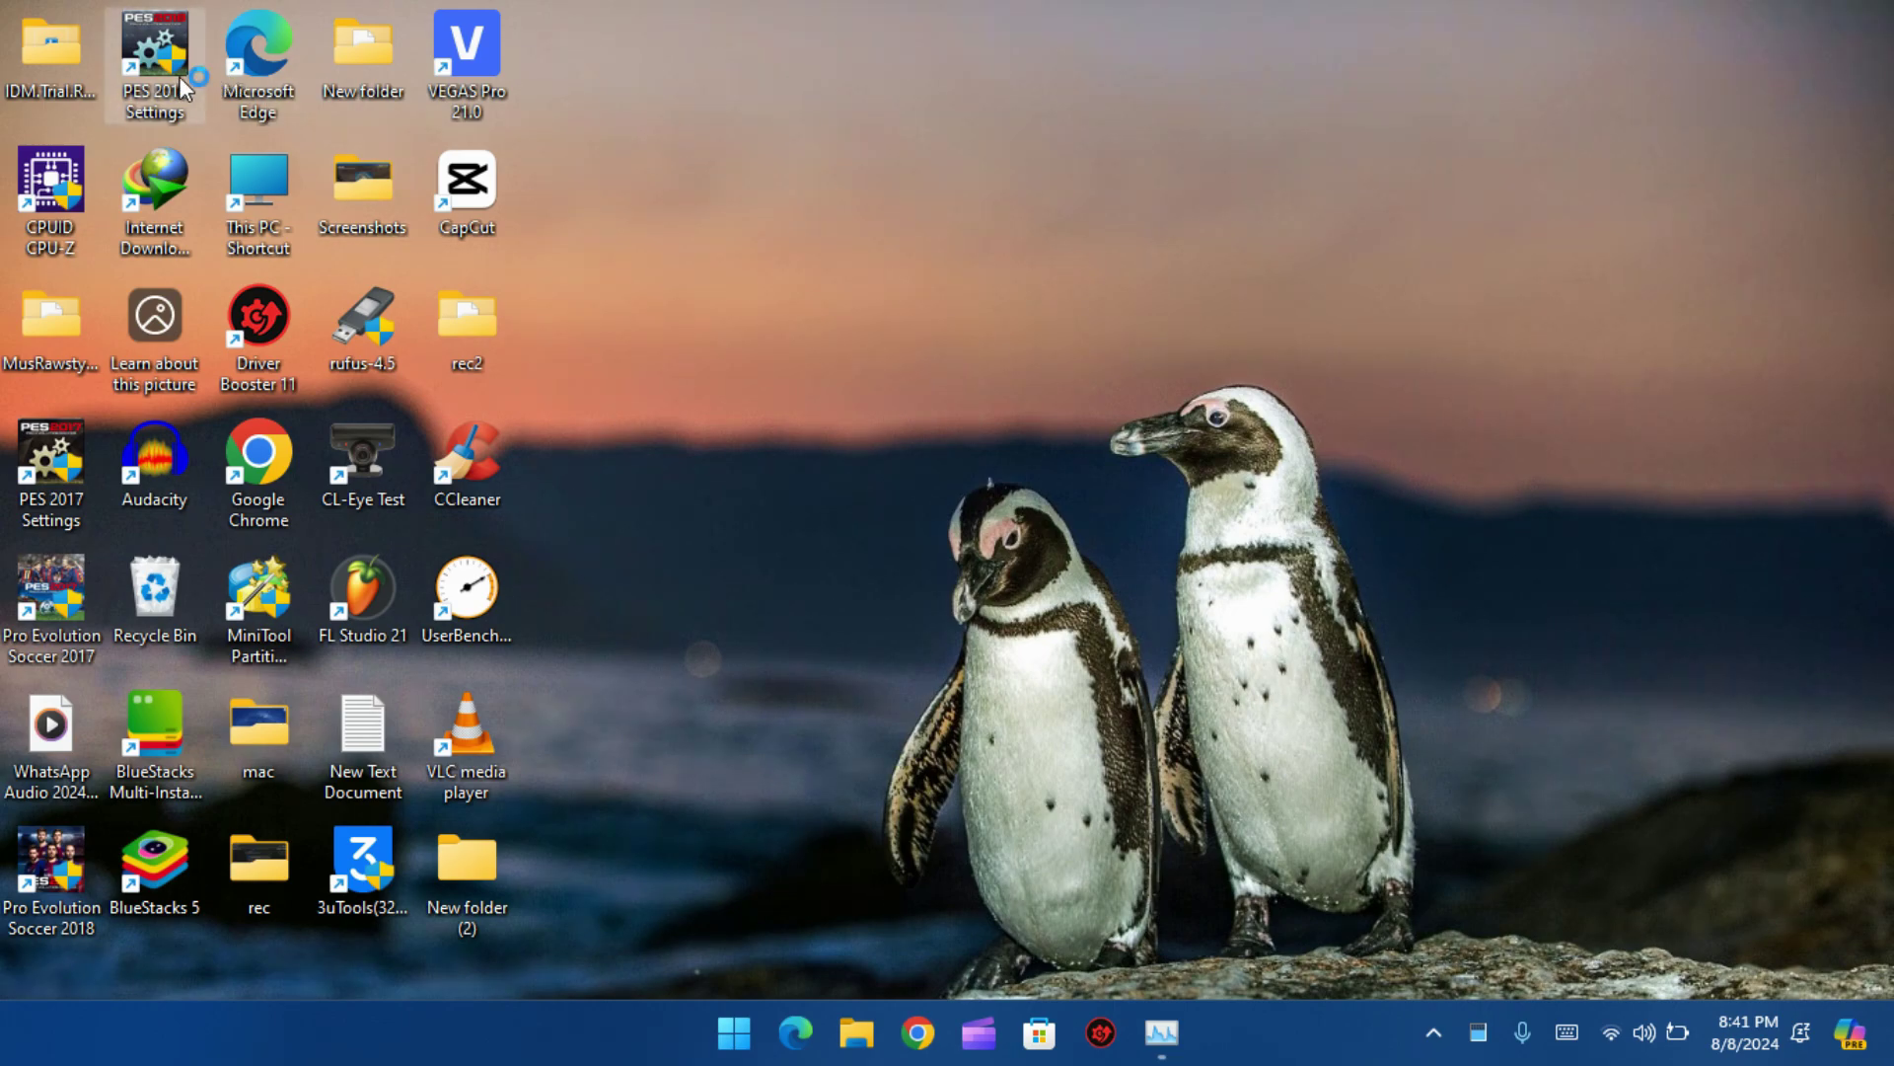
click(801, 737)
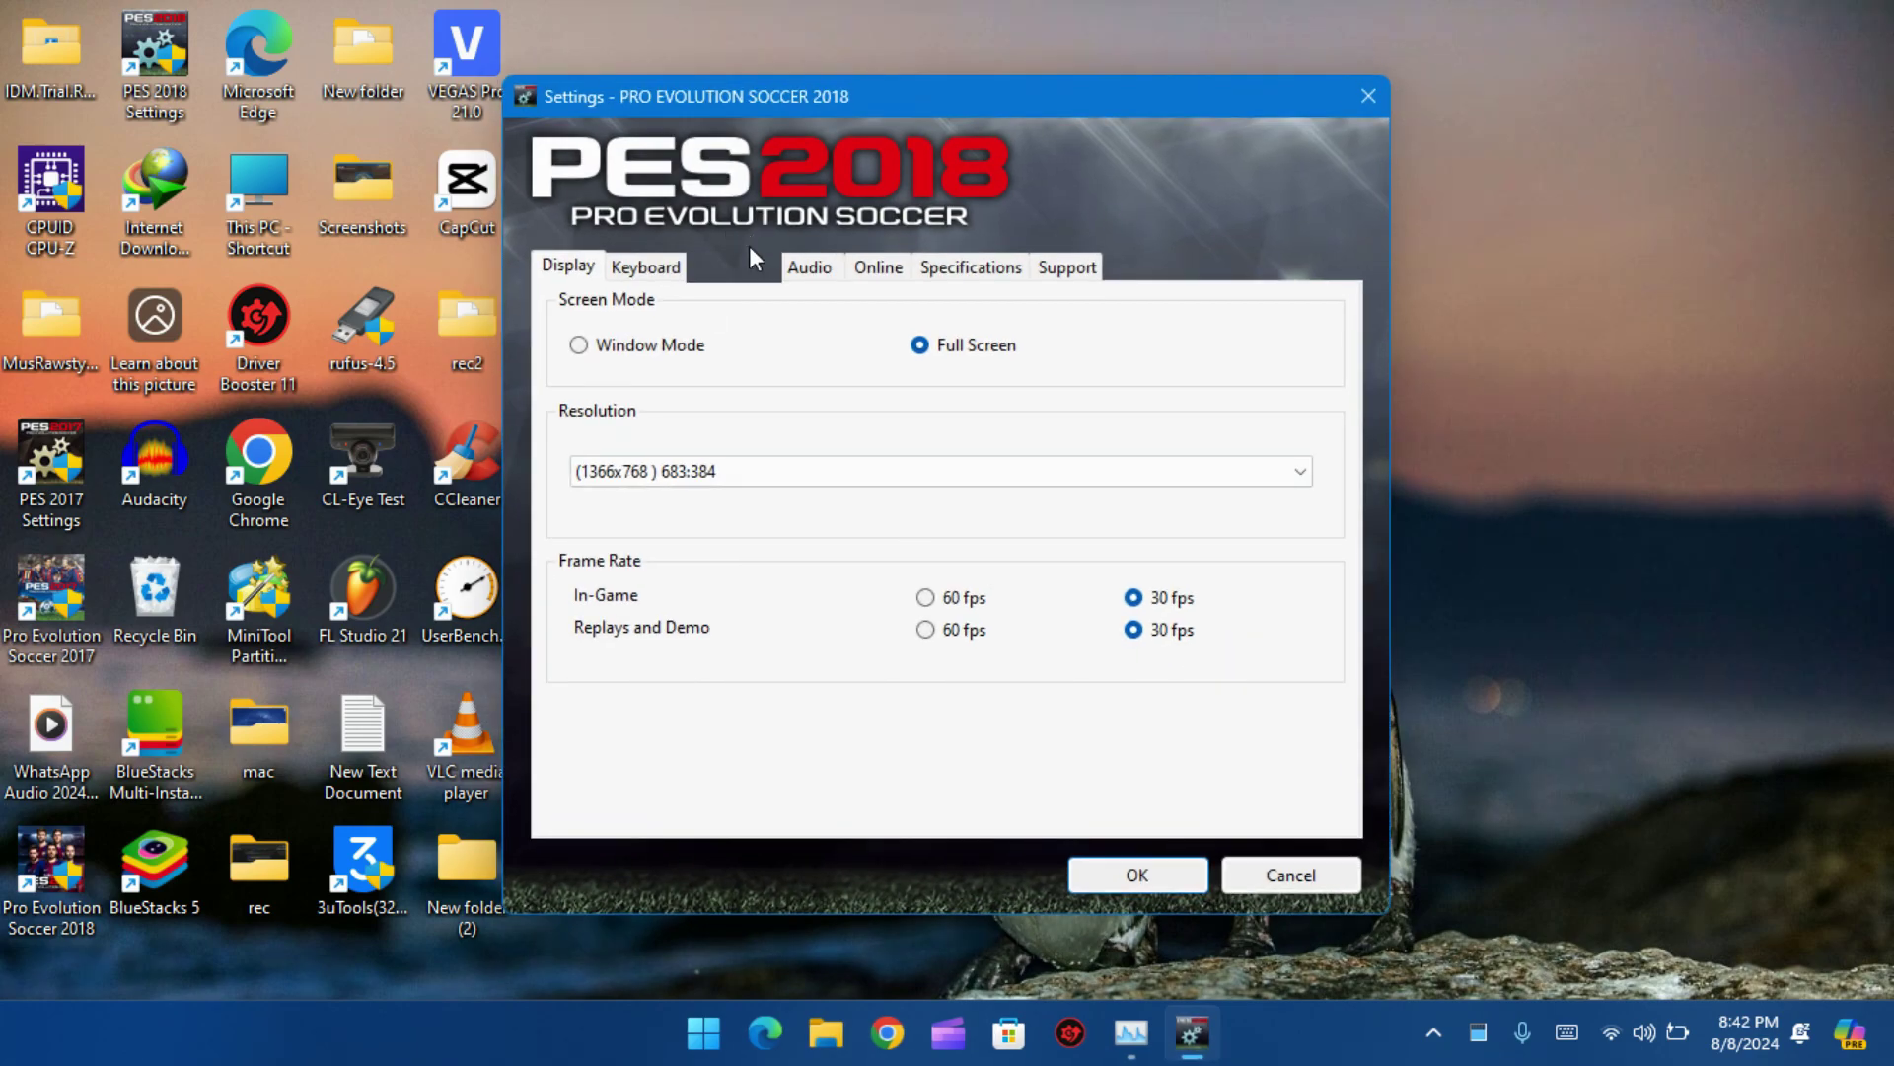
click(748, 263)
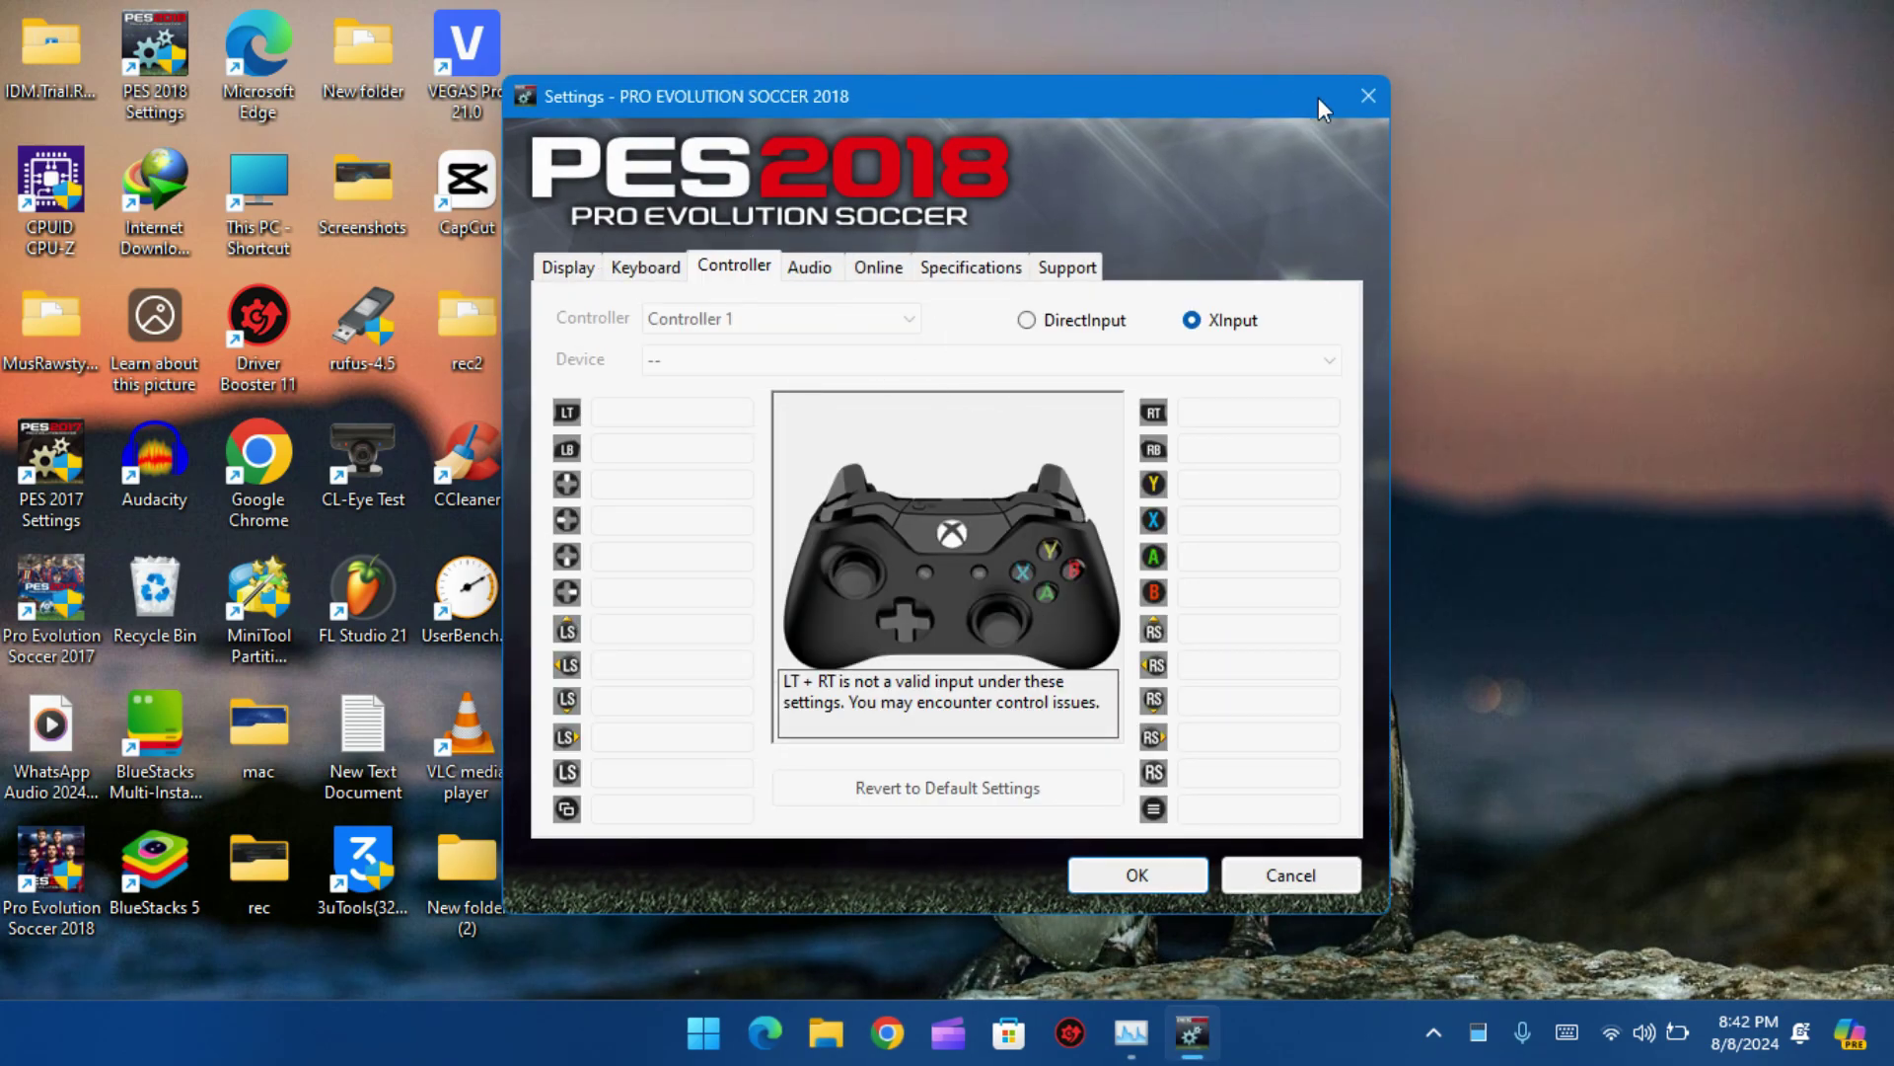
click(1367, 111)
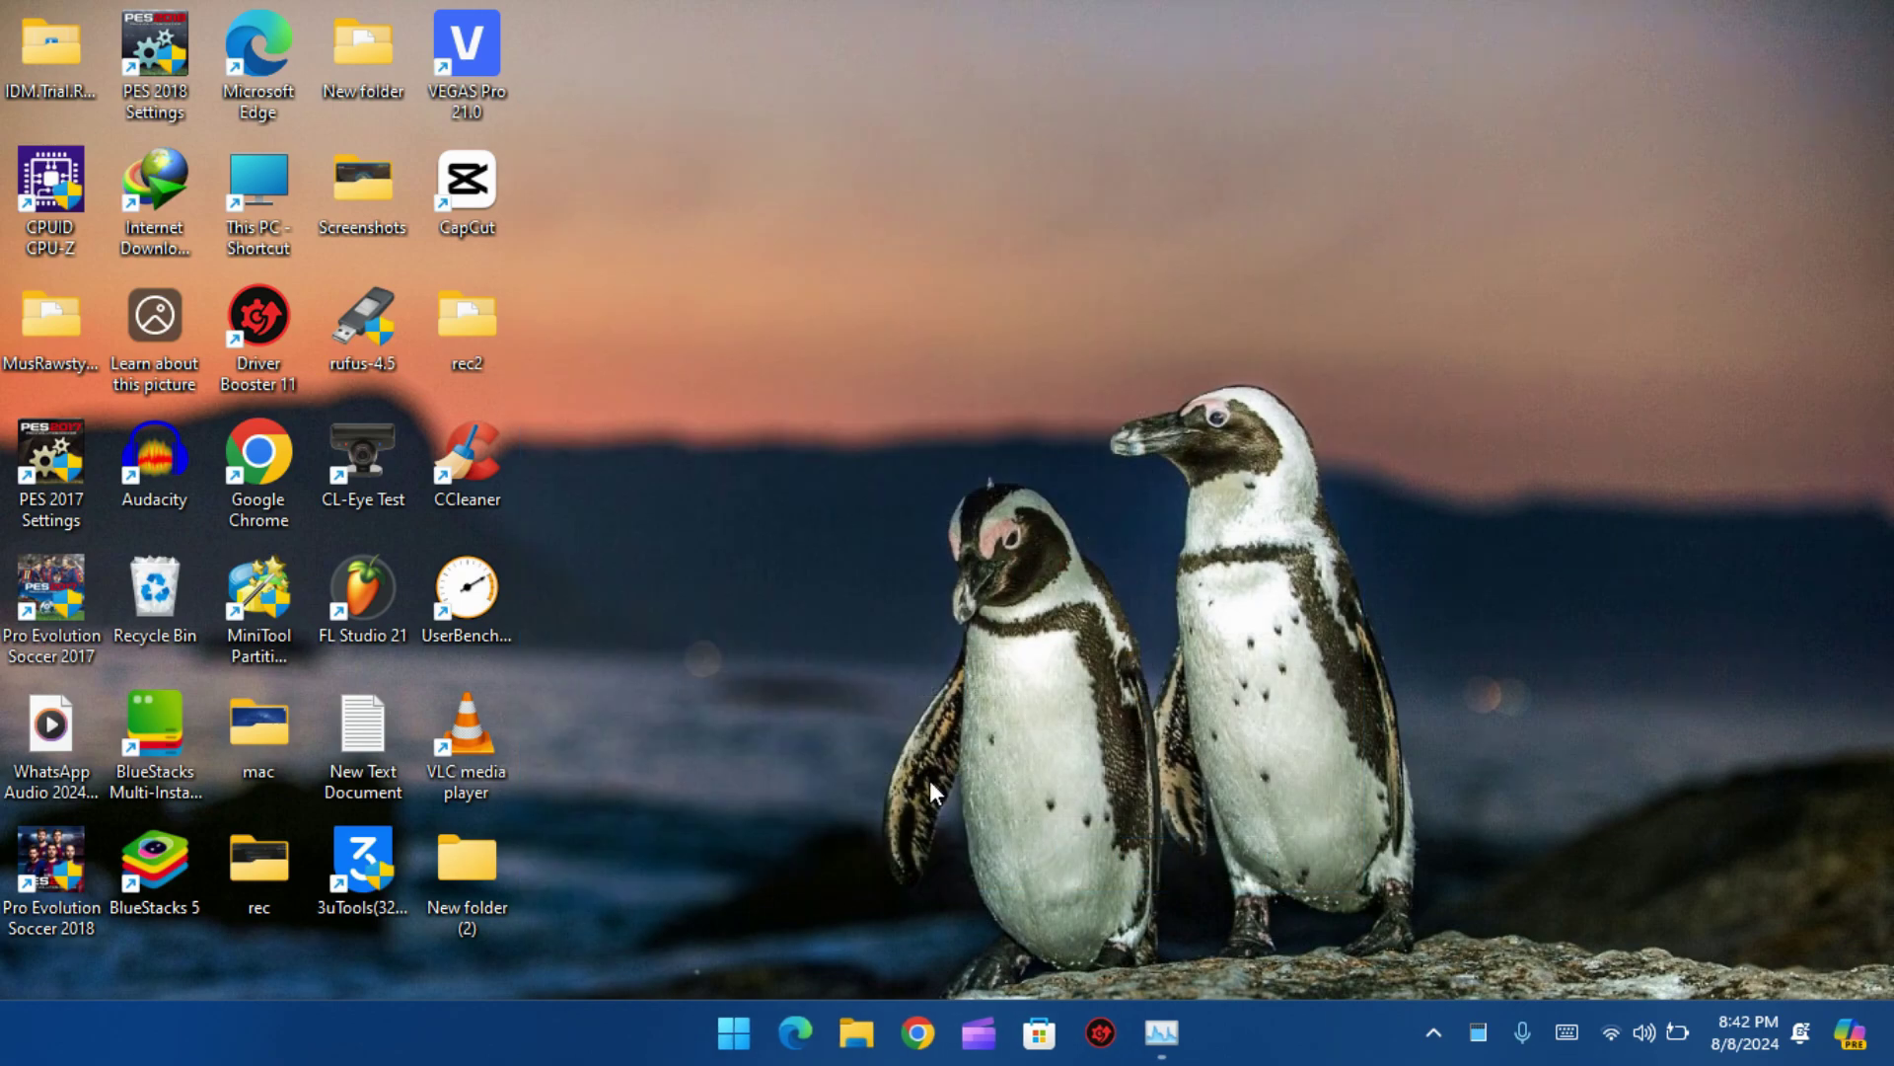
Launch Windows Security from Windows Settings, landing on the Virus & threat protection settings page.
click(740, 1034)
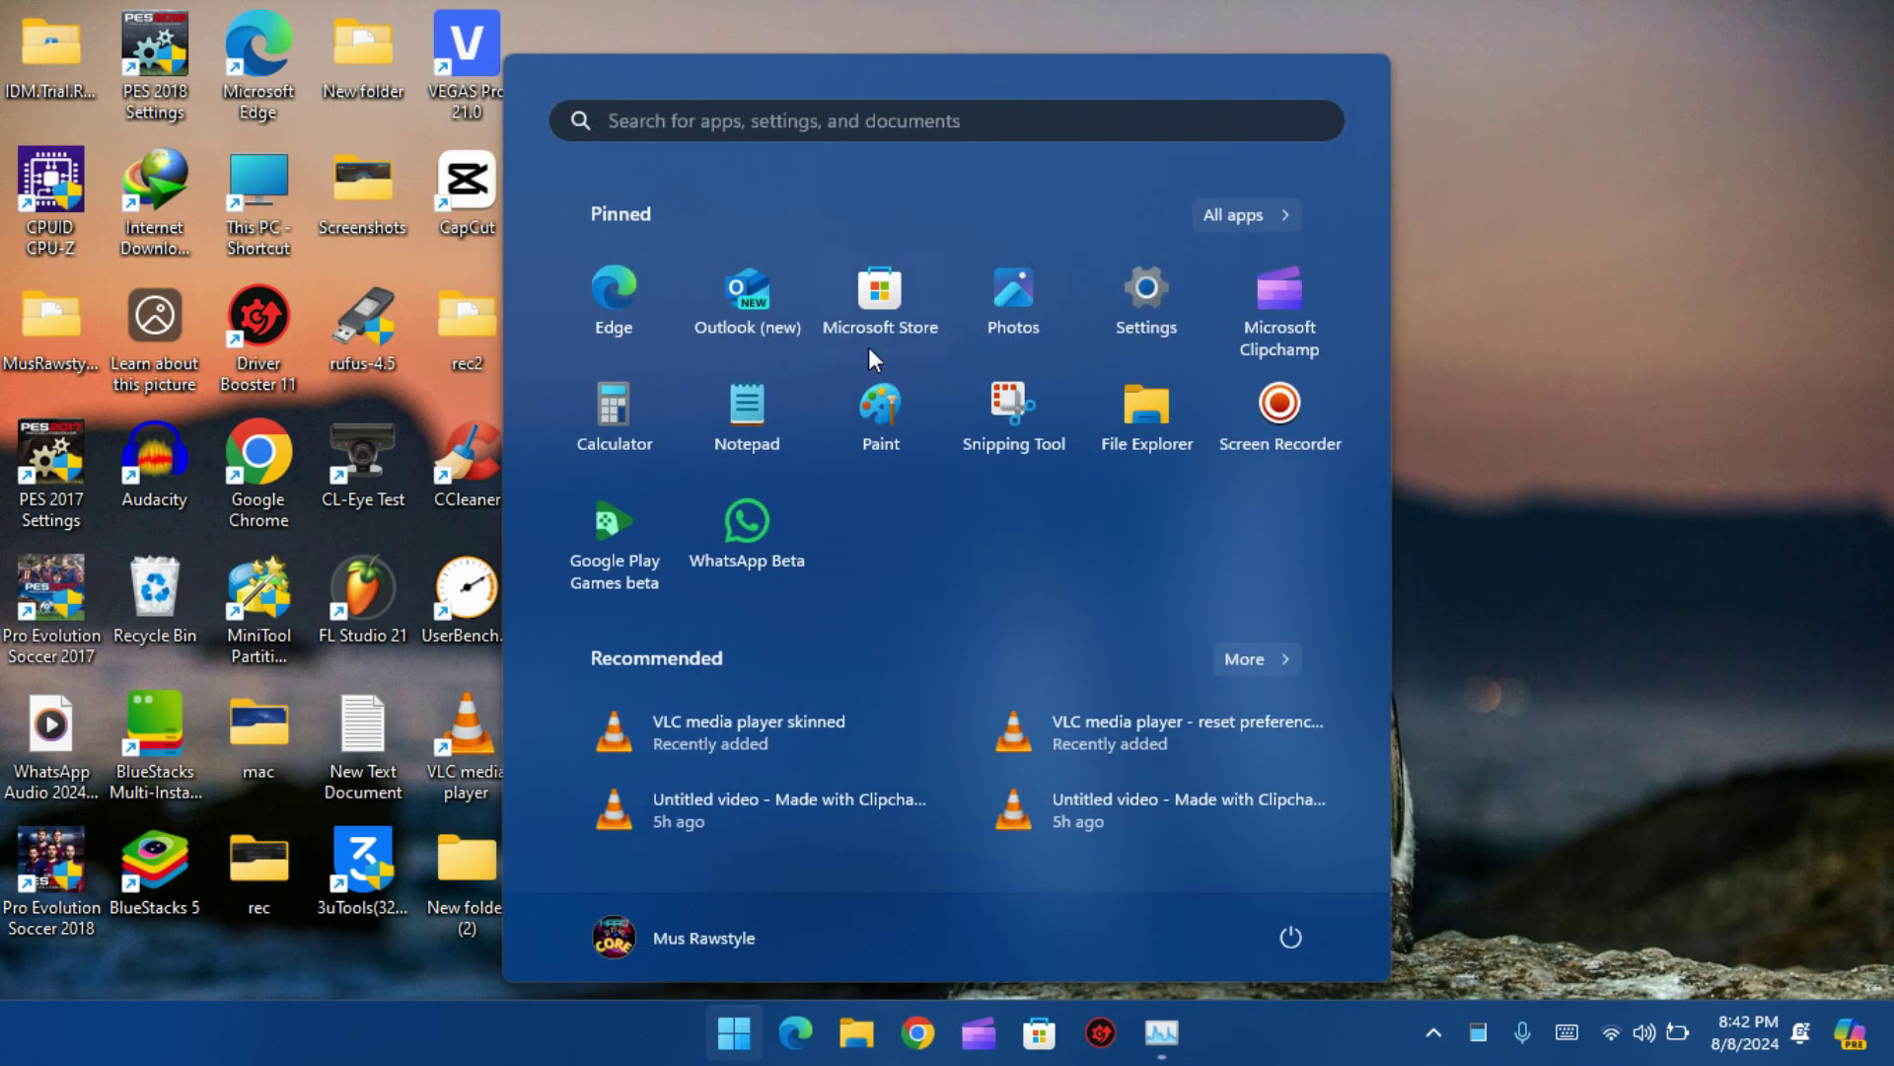
click(1157, 298)
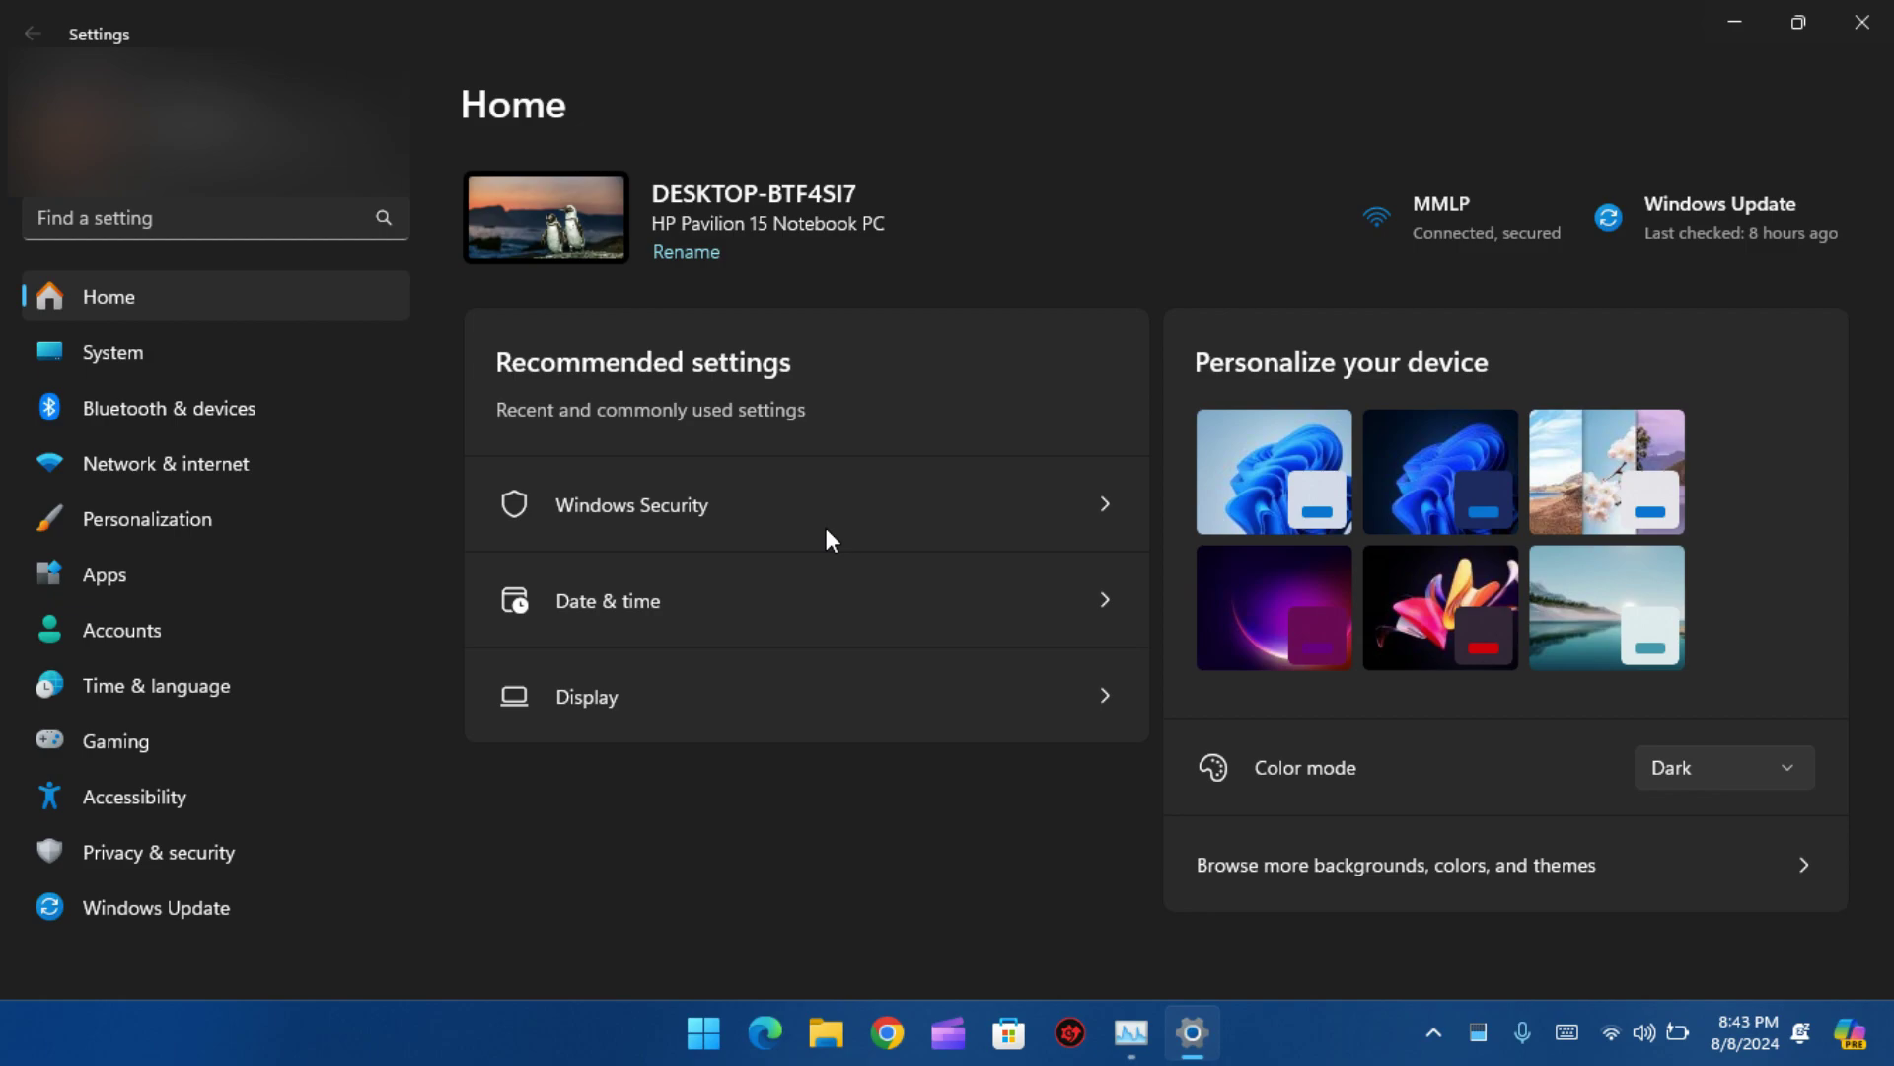
click(767, 520)
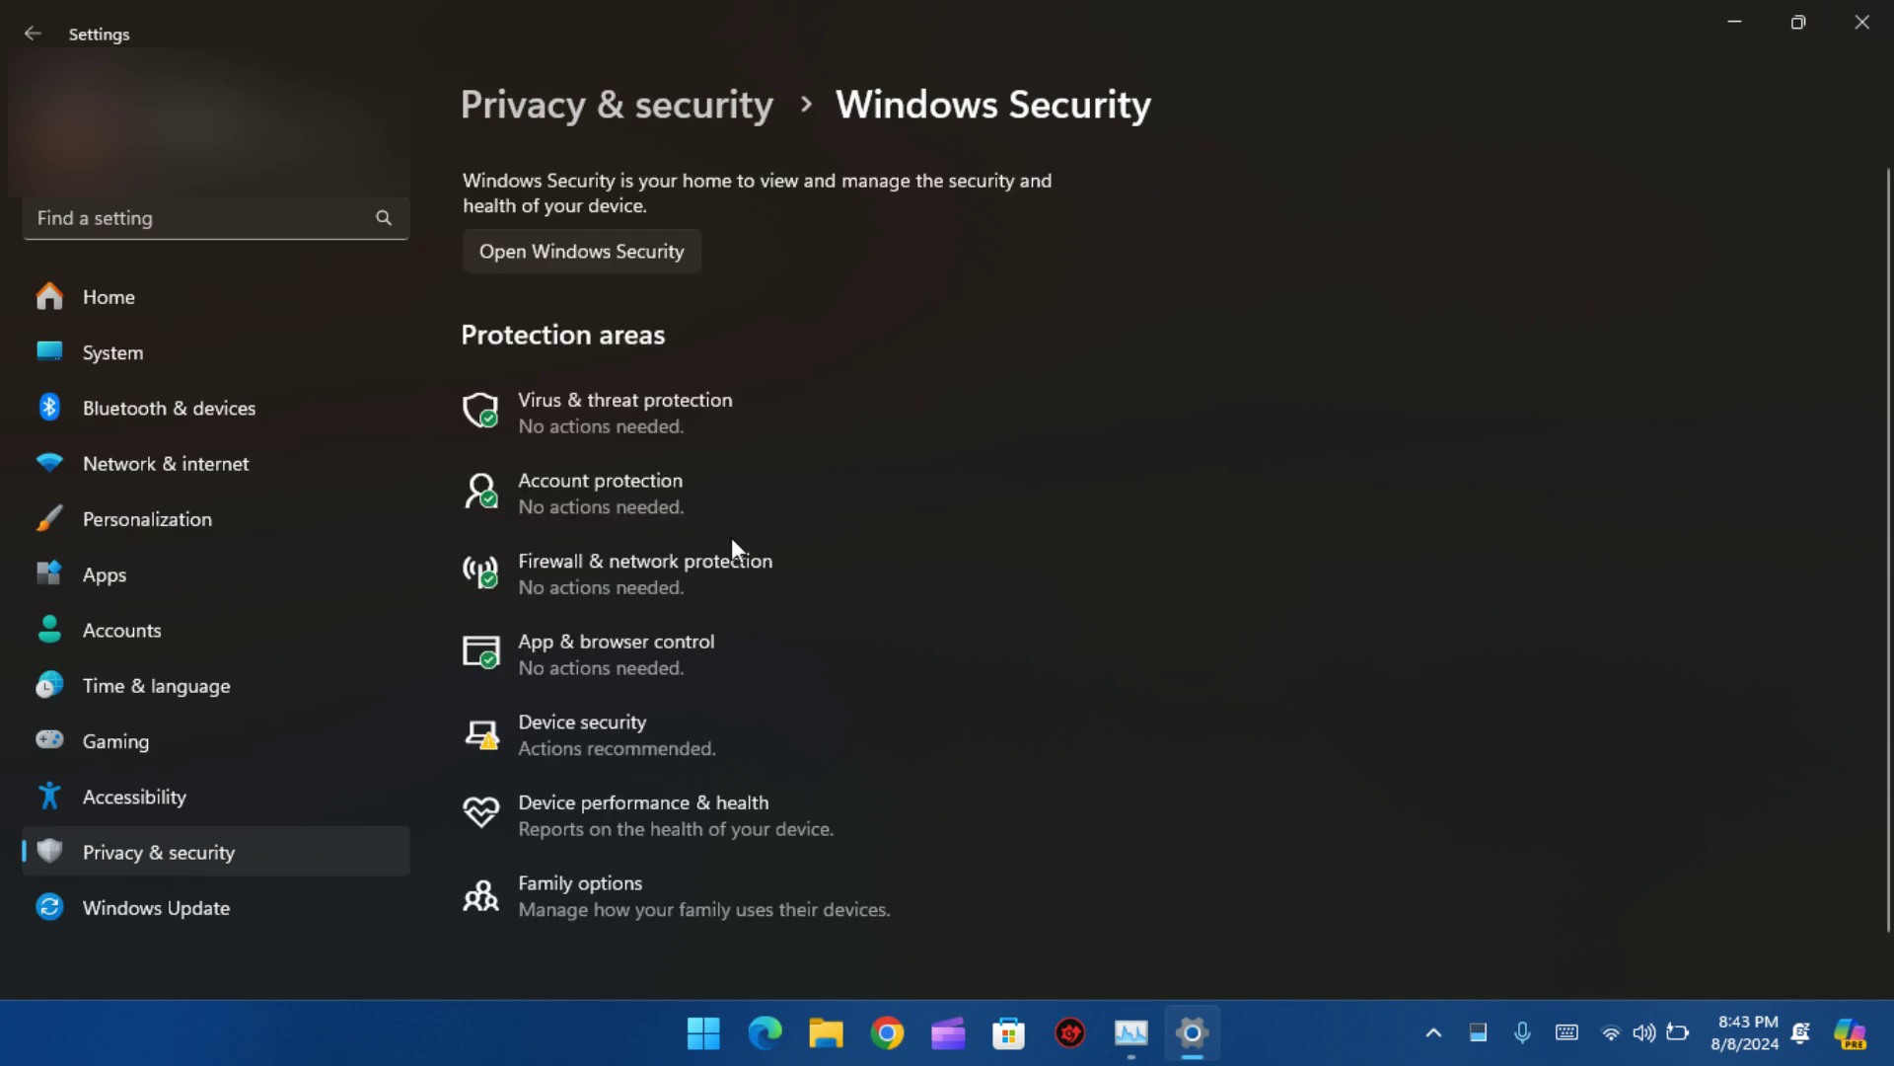
click(561, 259)
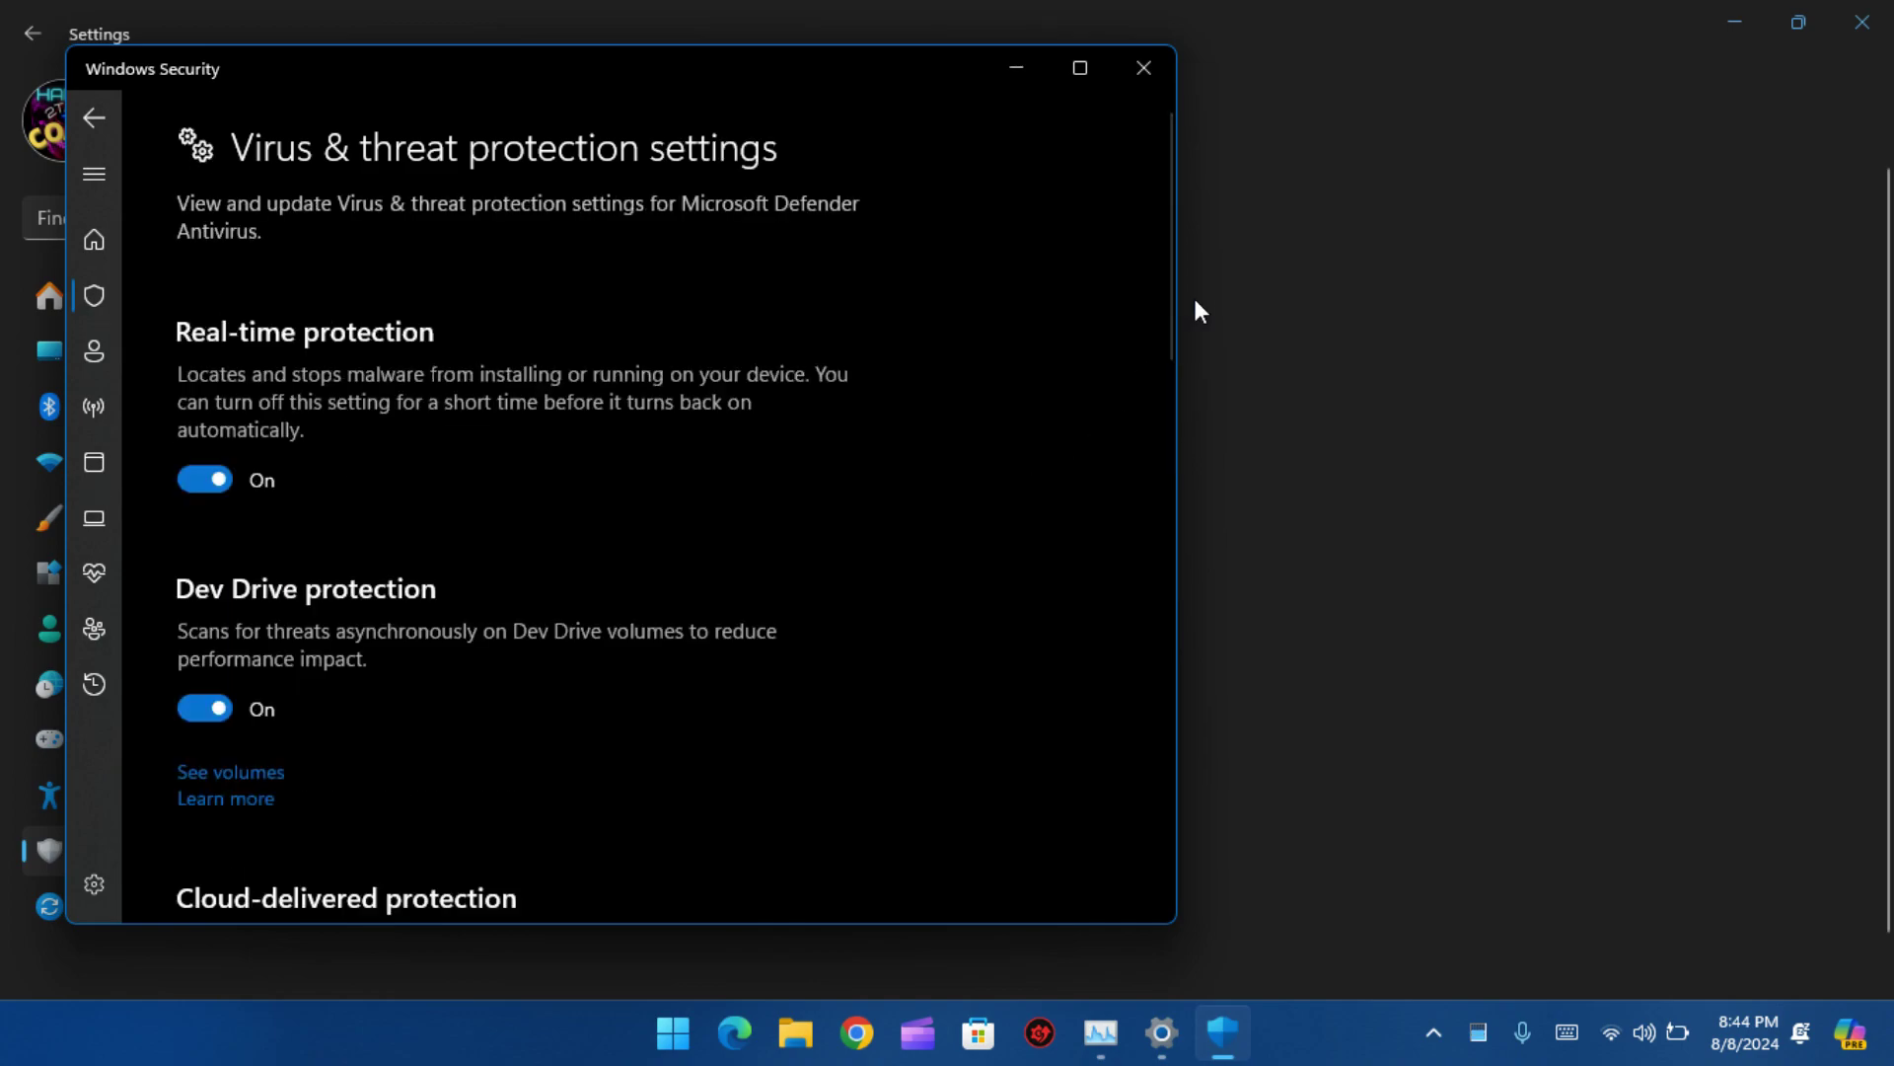
Add the Documents\KONAMI folder as a Microsoft Defender folder exclusion.
drag(1166, 311, 1168, 753)
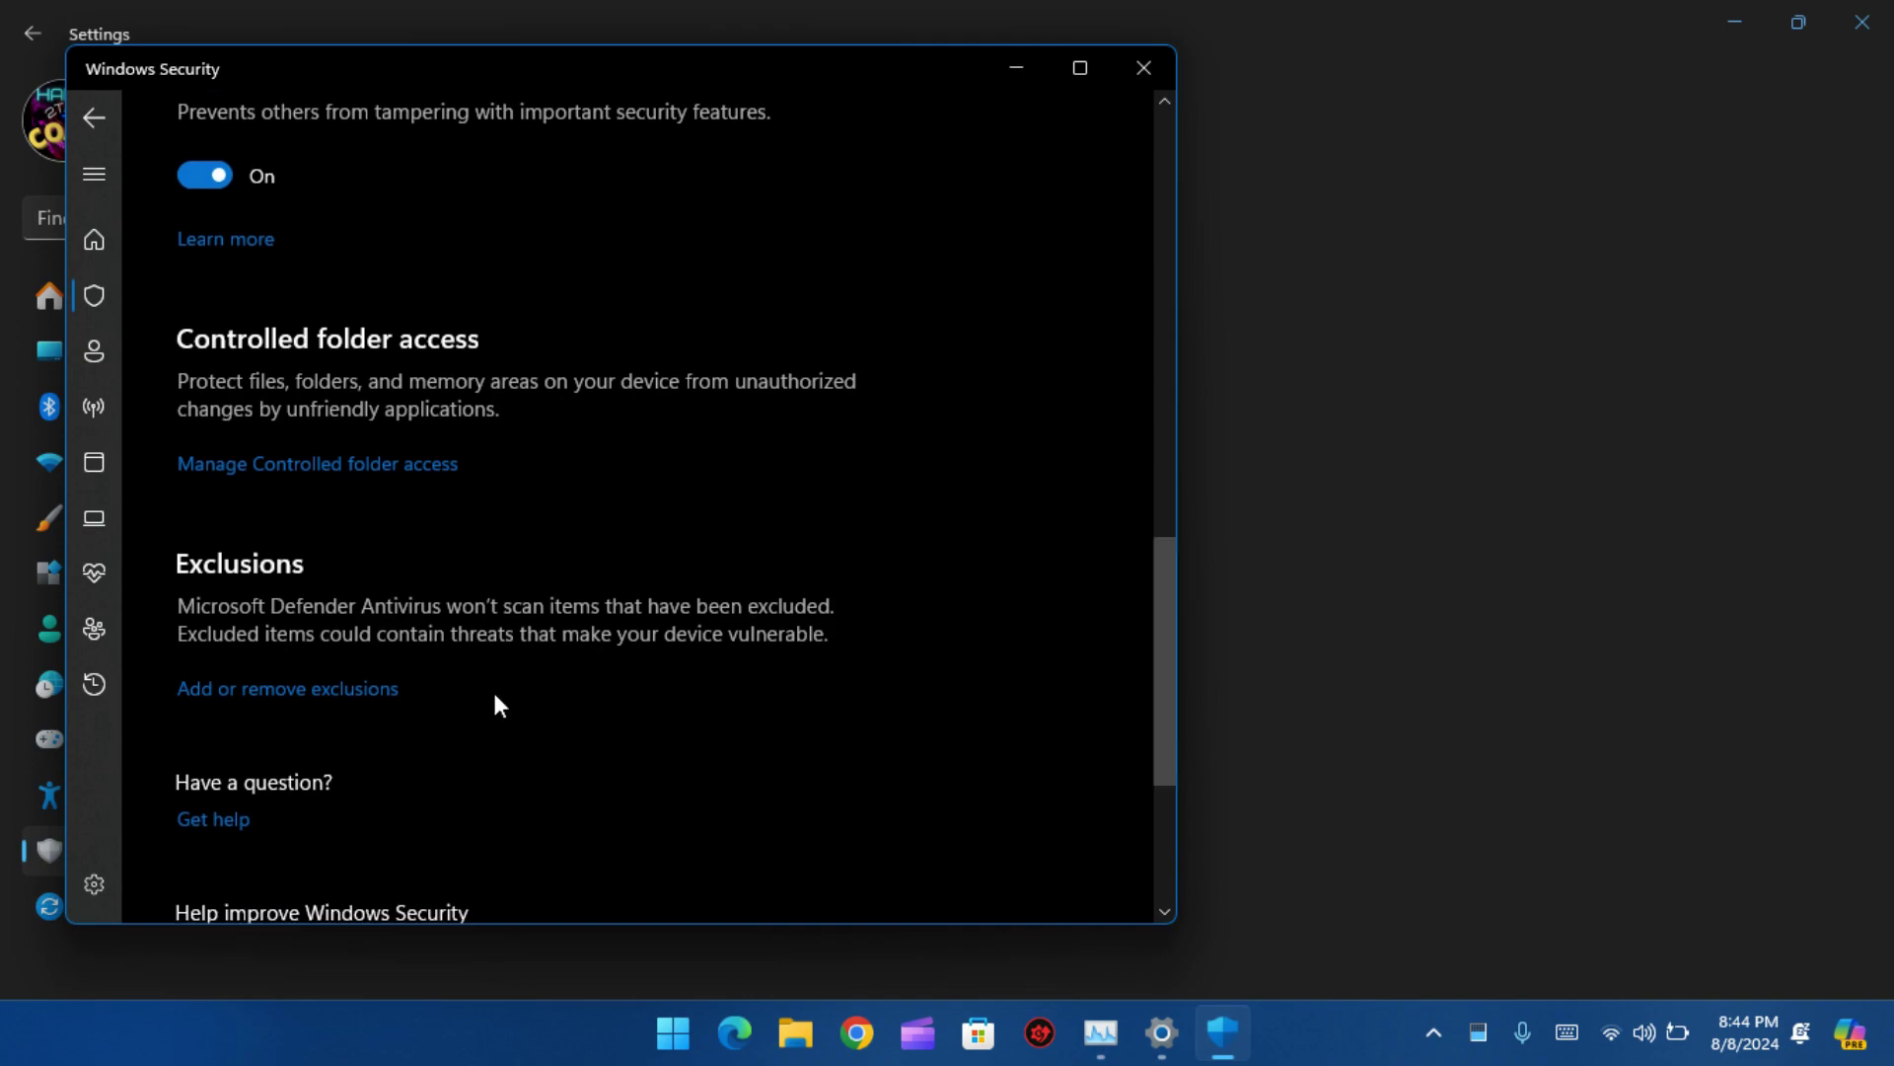
click(371, 691)
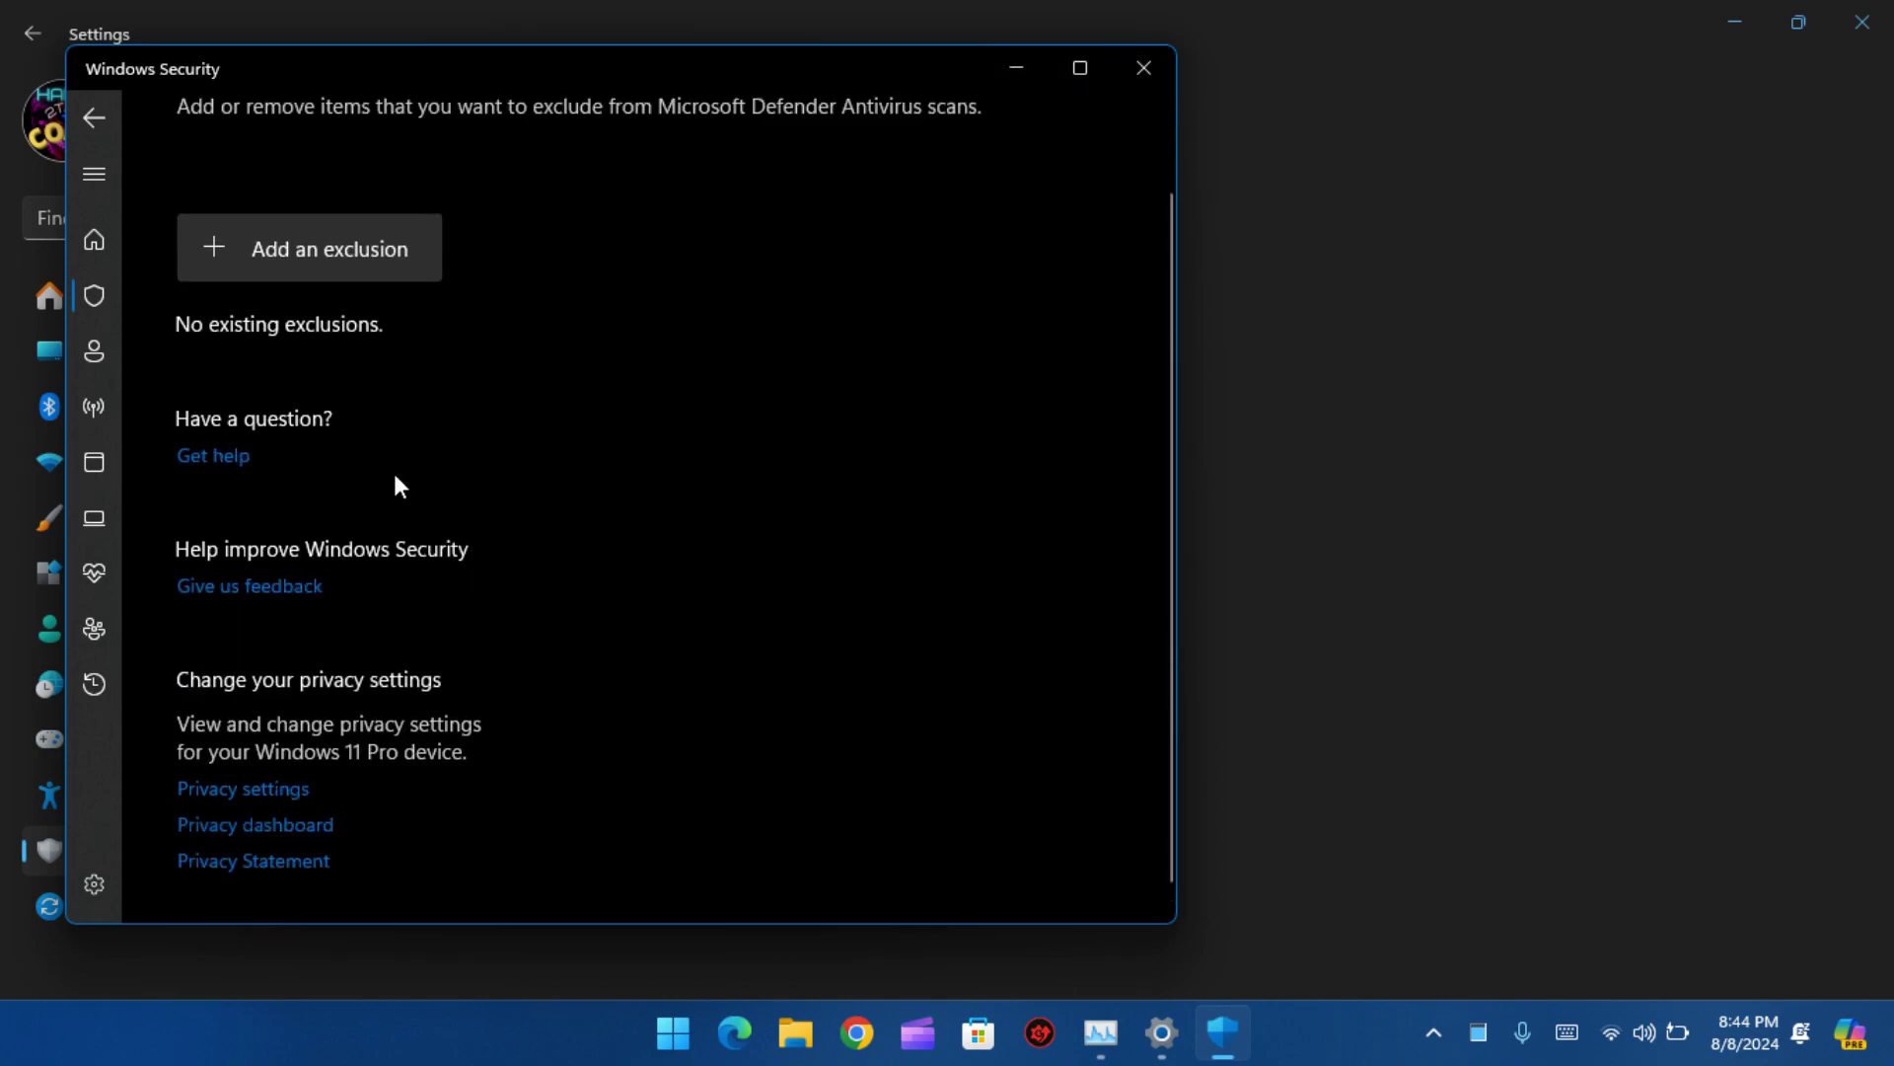
click(325, 259)
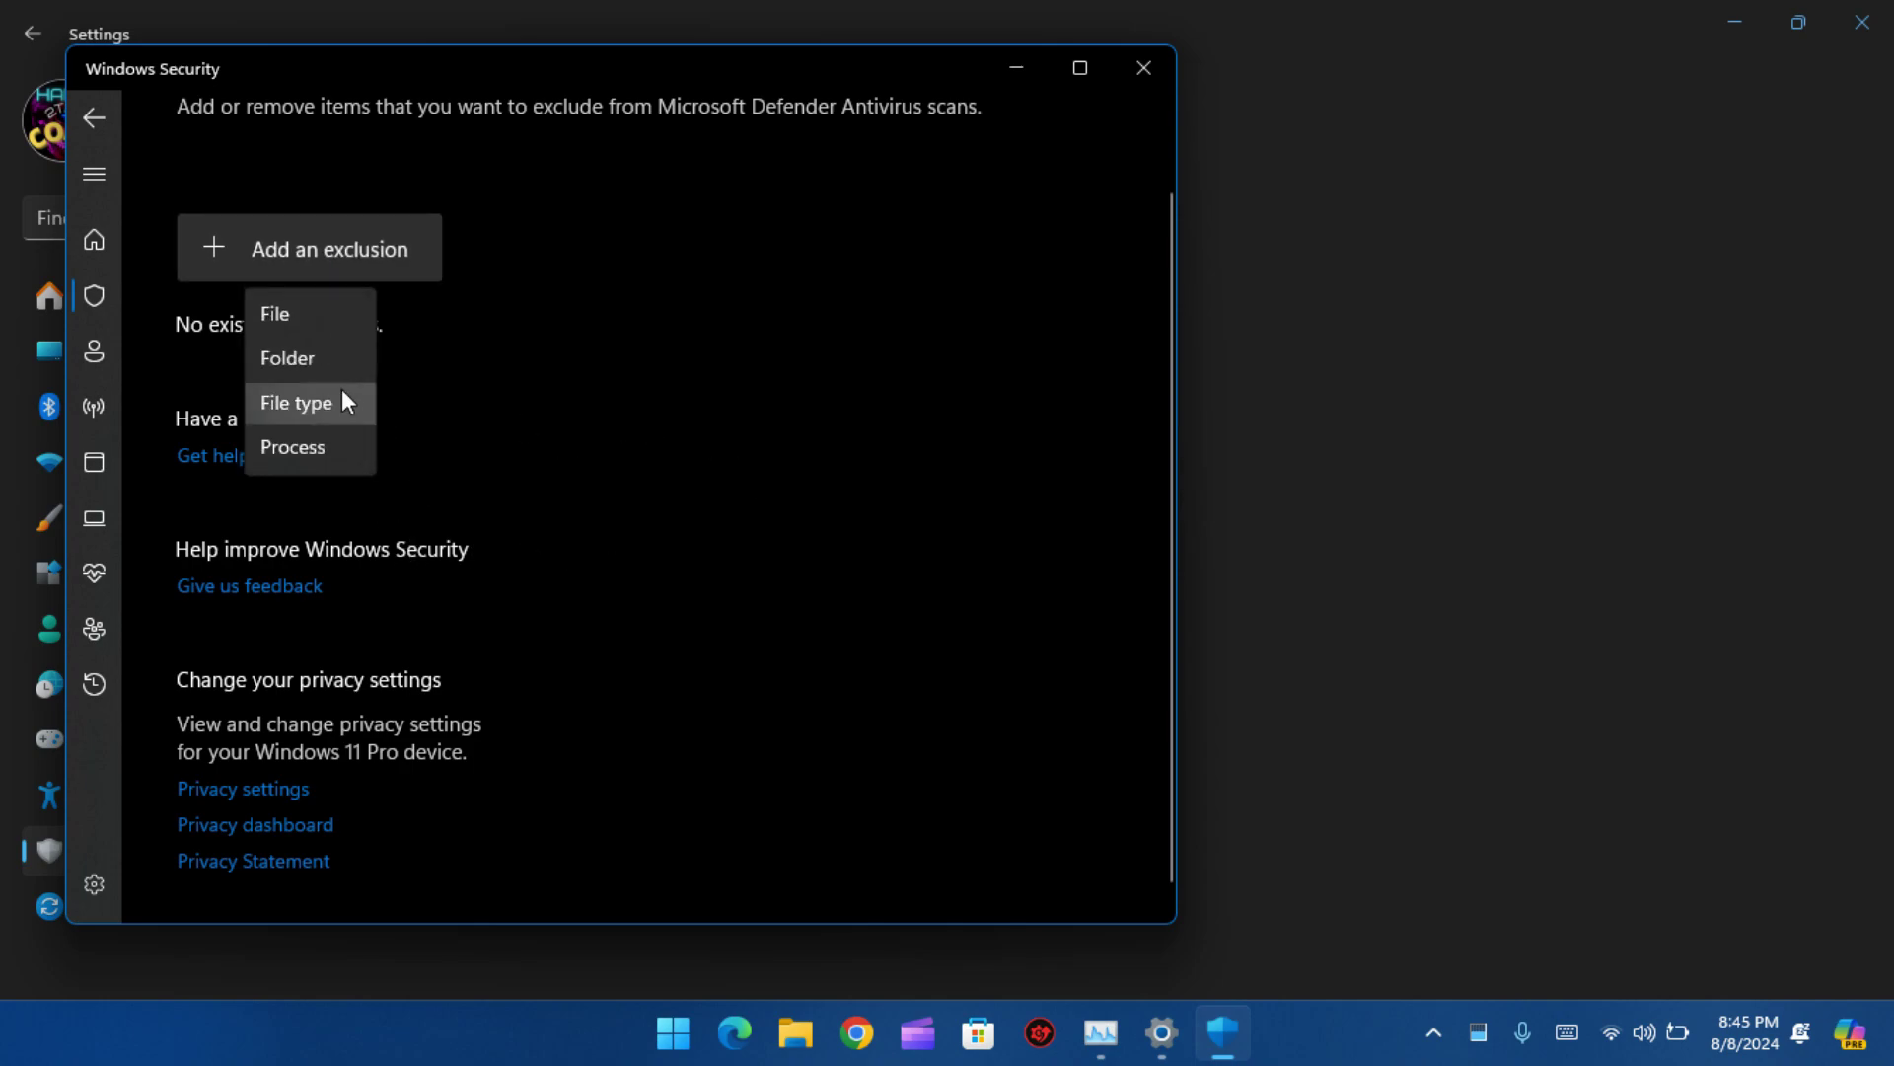
click(308, 370)
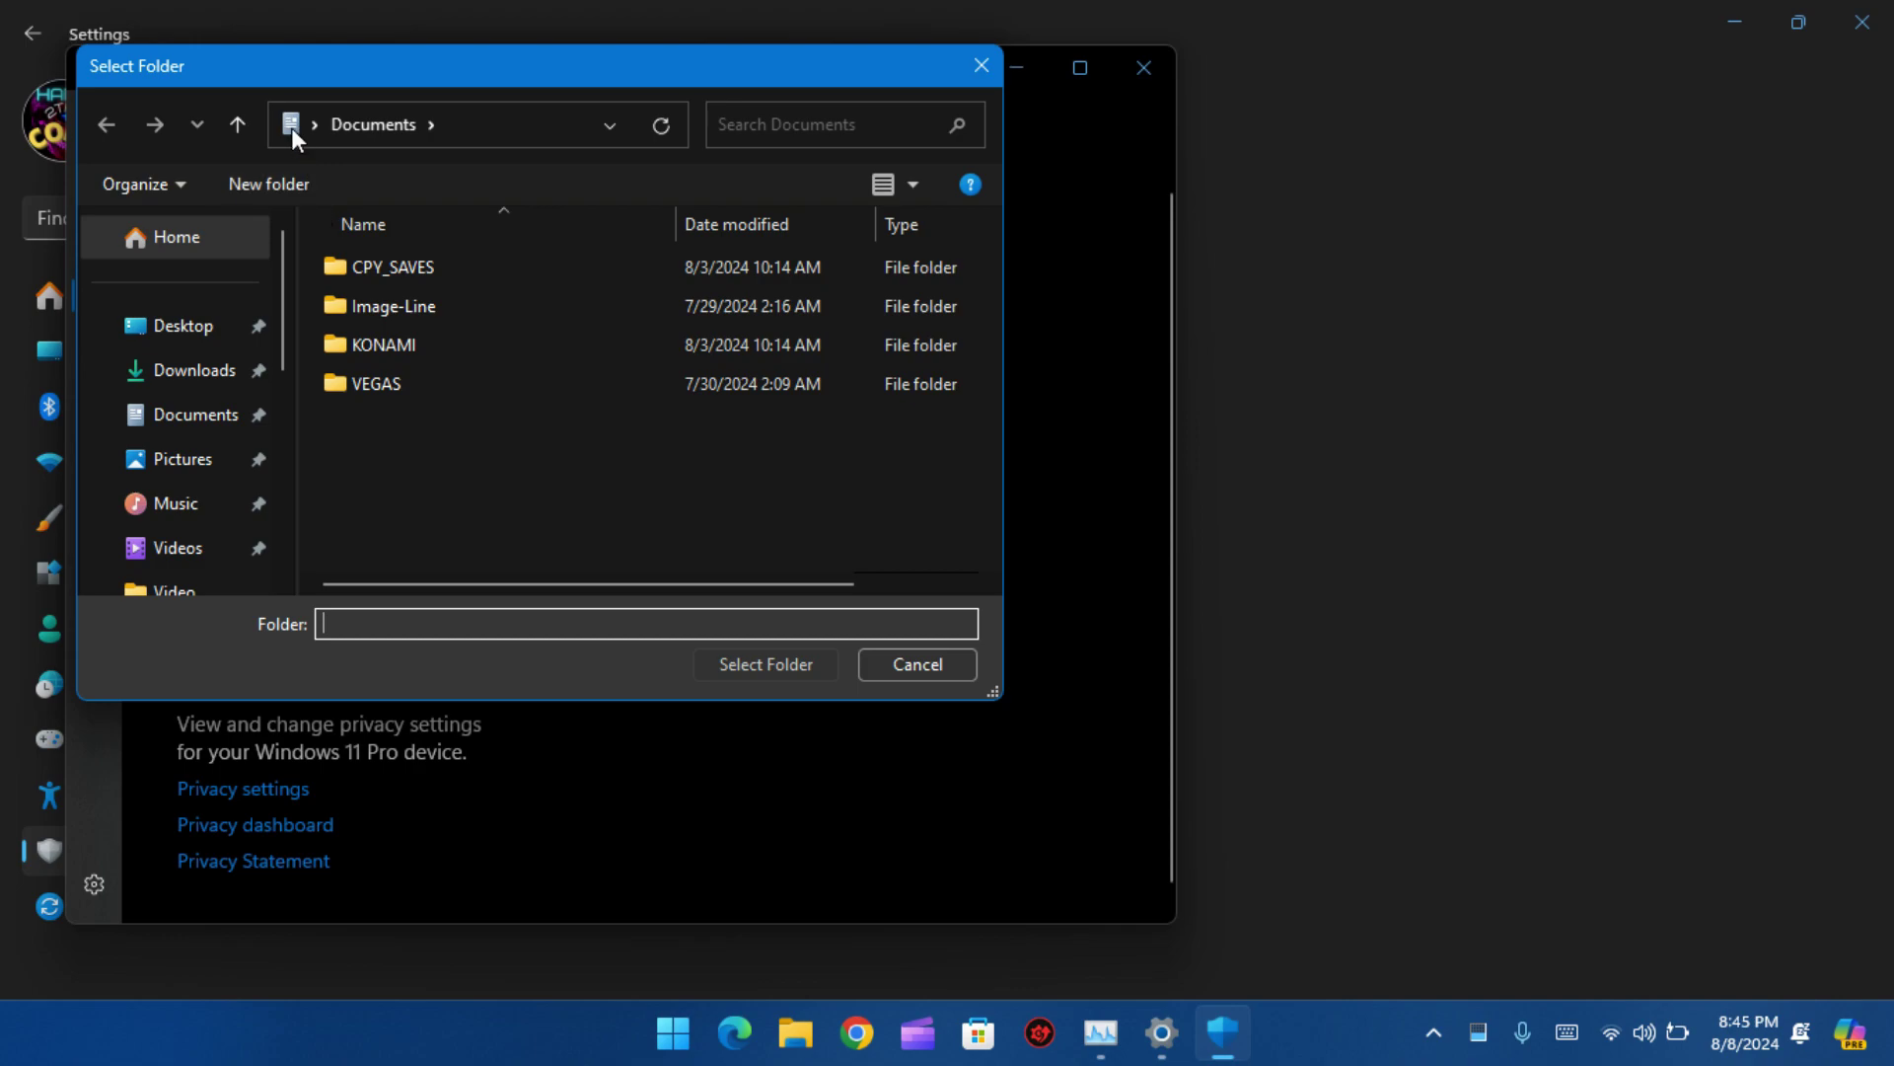
click(404, 345)
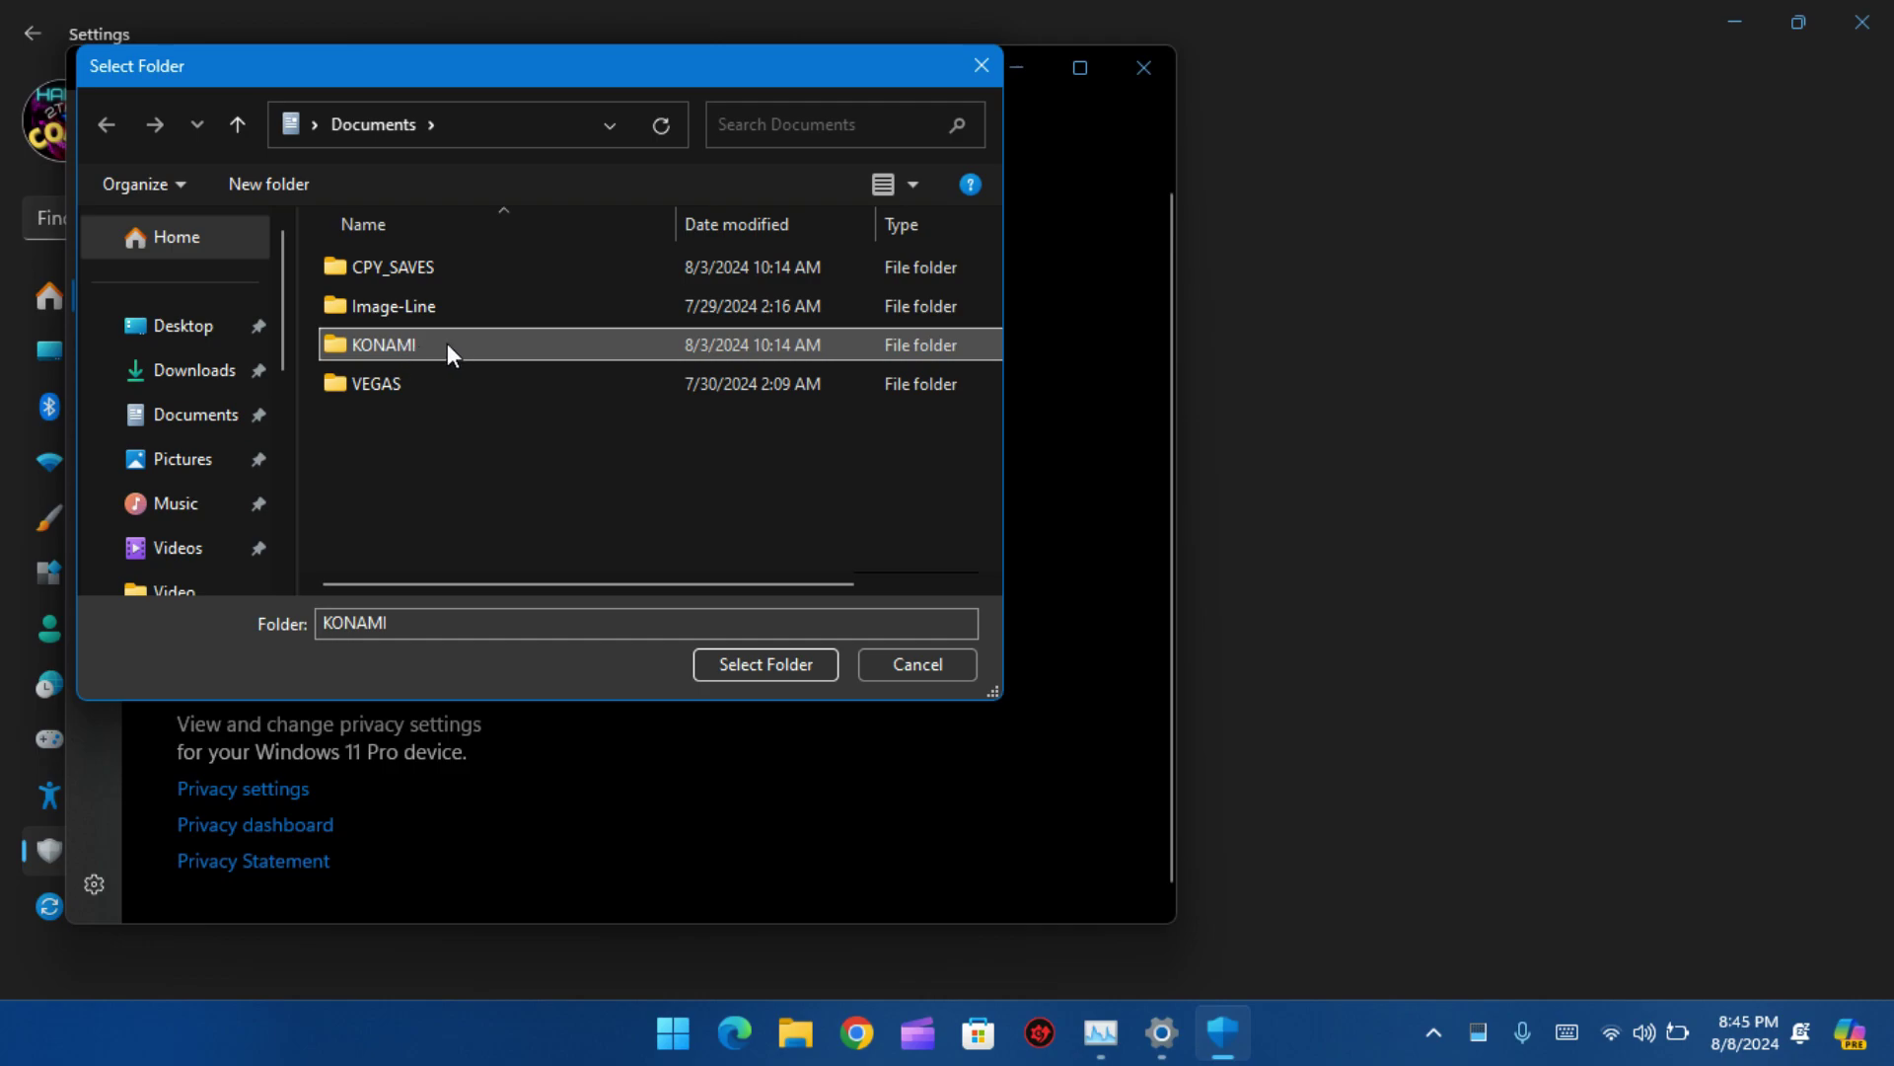
click(737, 669)
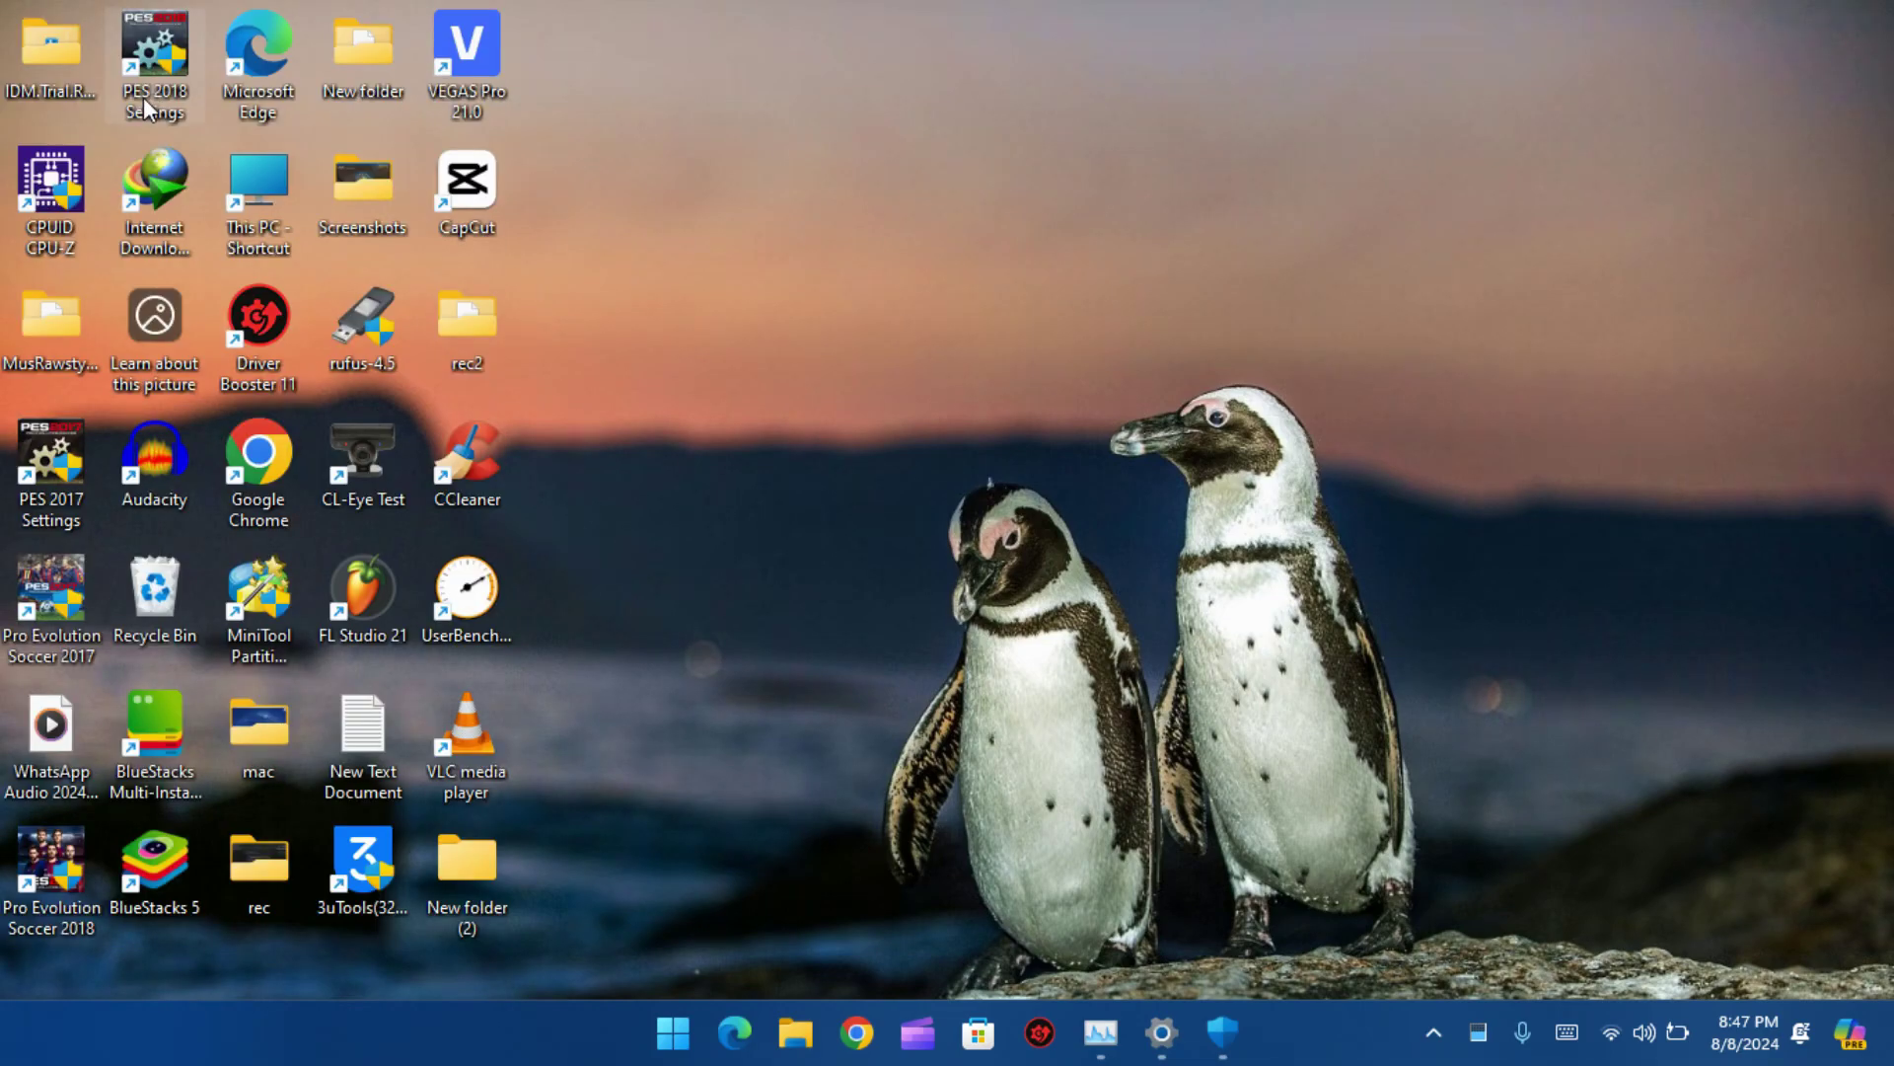
Find the PES 2018 game folder, E:\Games\Pro Evolution Soccer 2018, through the shortcut's file location, then close it.
right_click(144, 96)
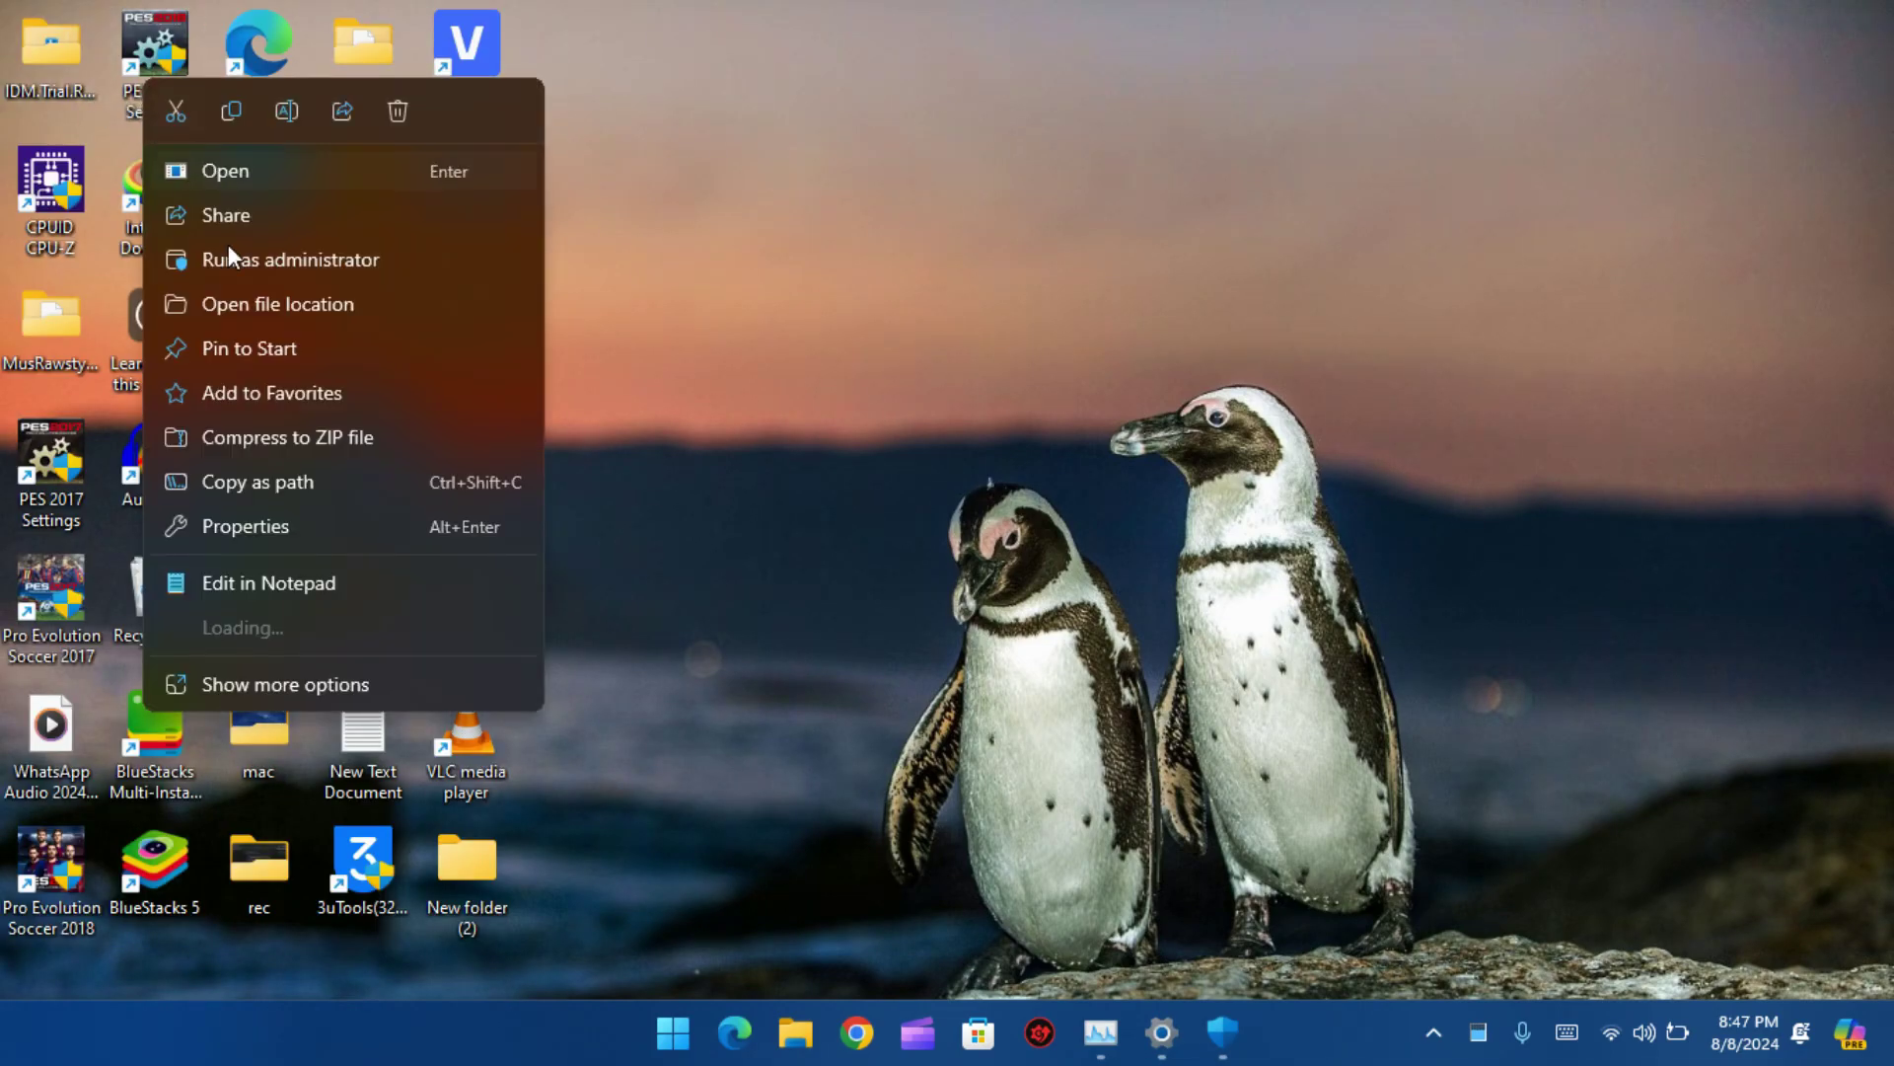
click(246, 304)
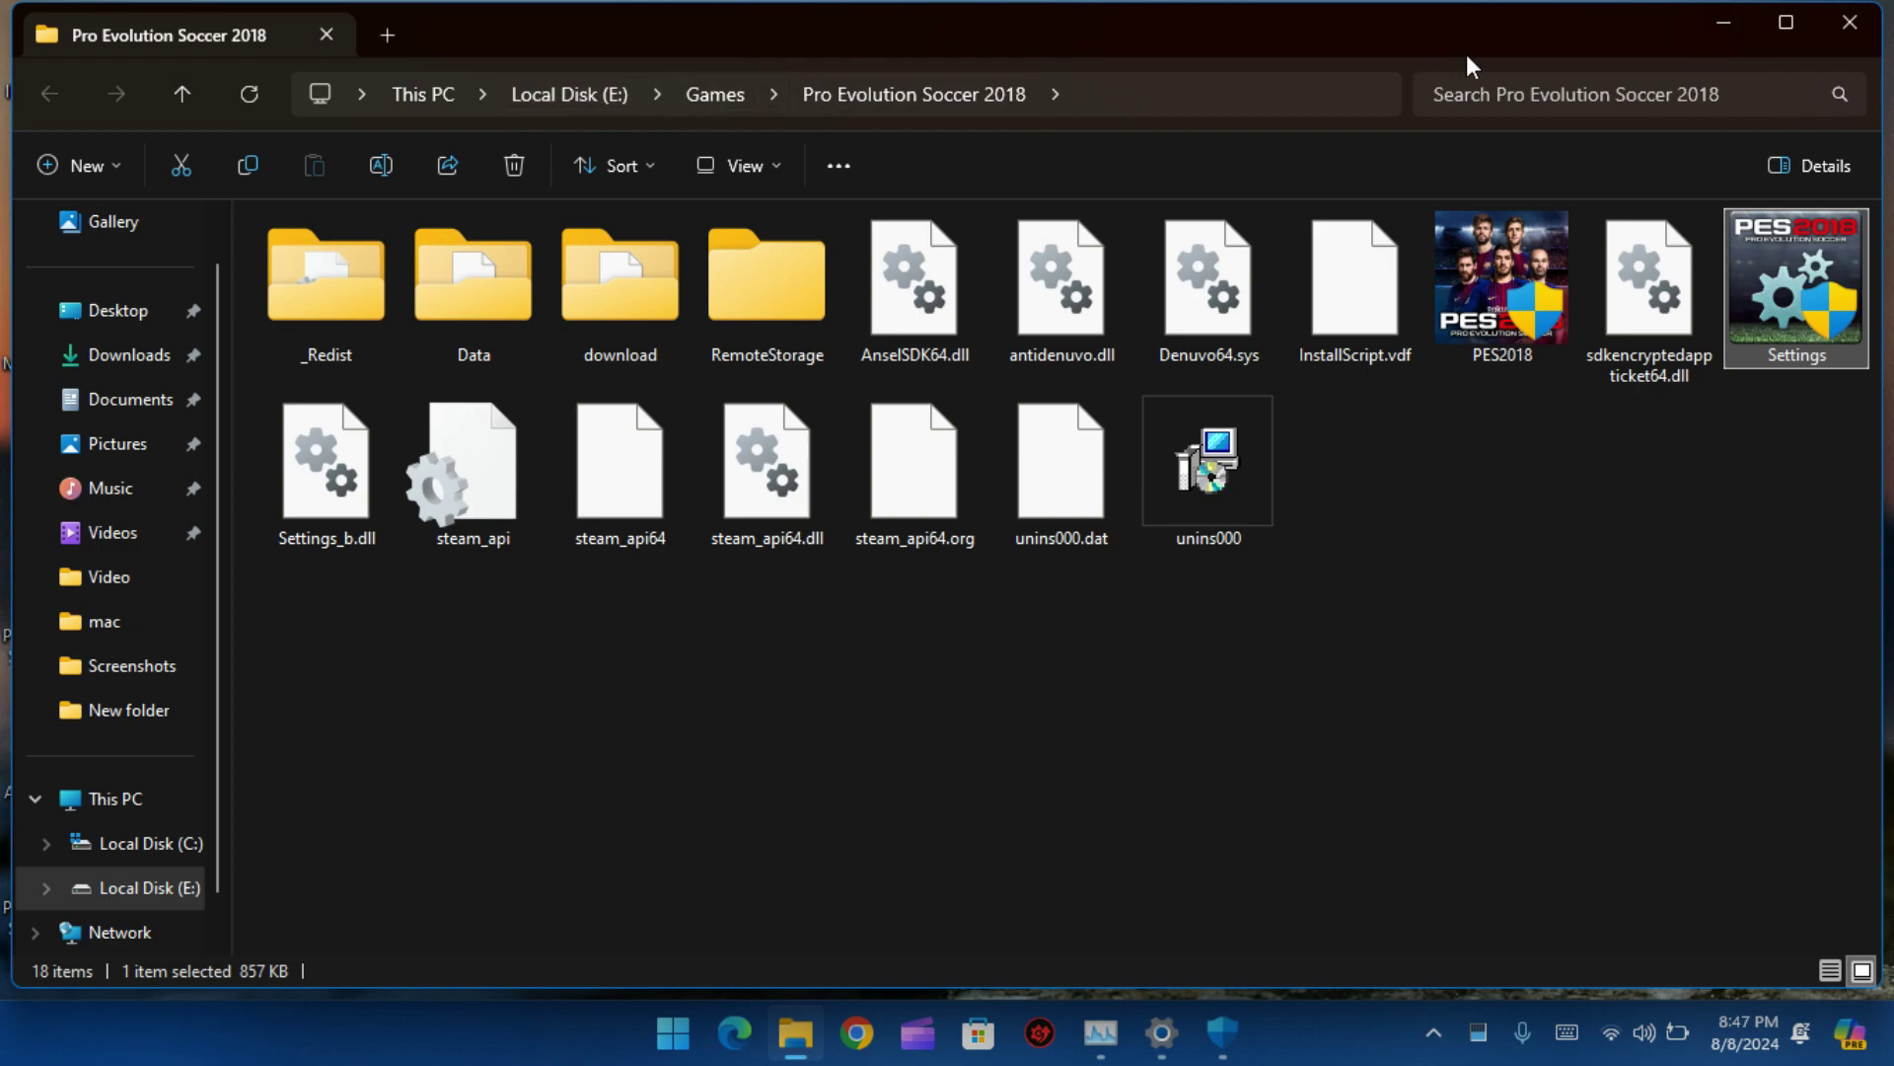
click(1851, 28)
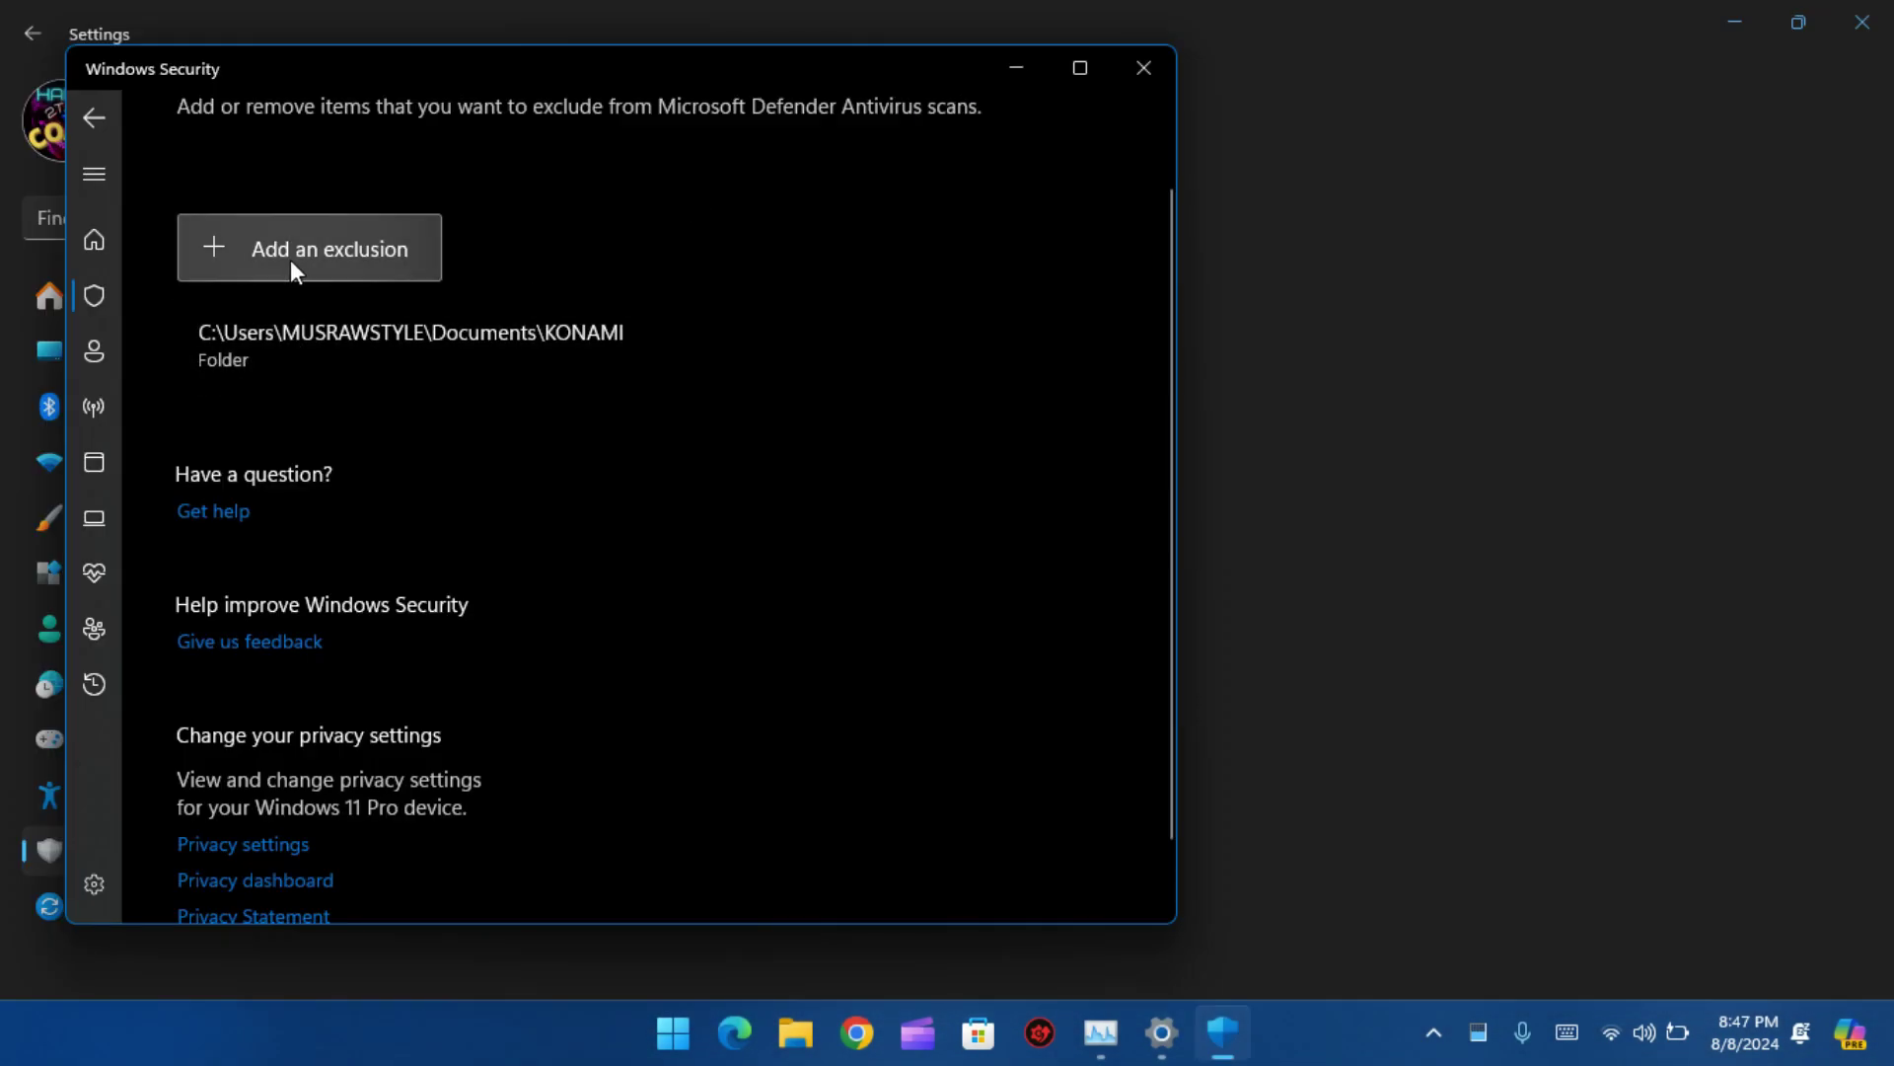
click(290, 259)
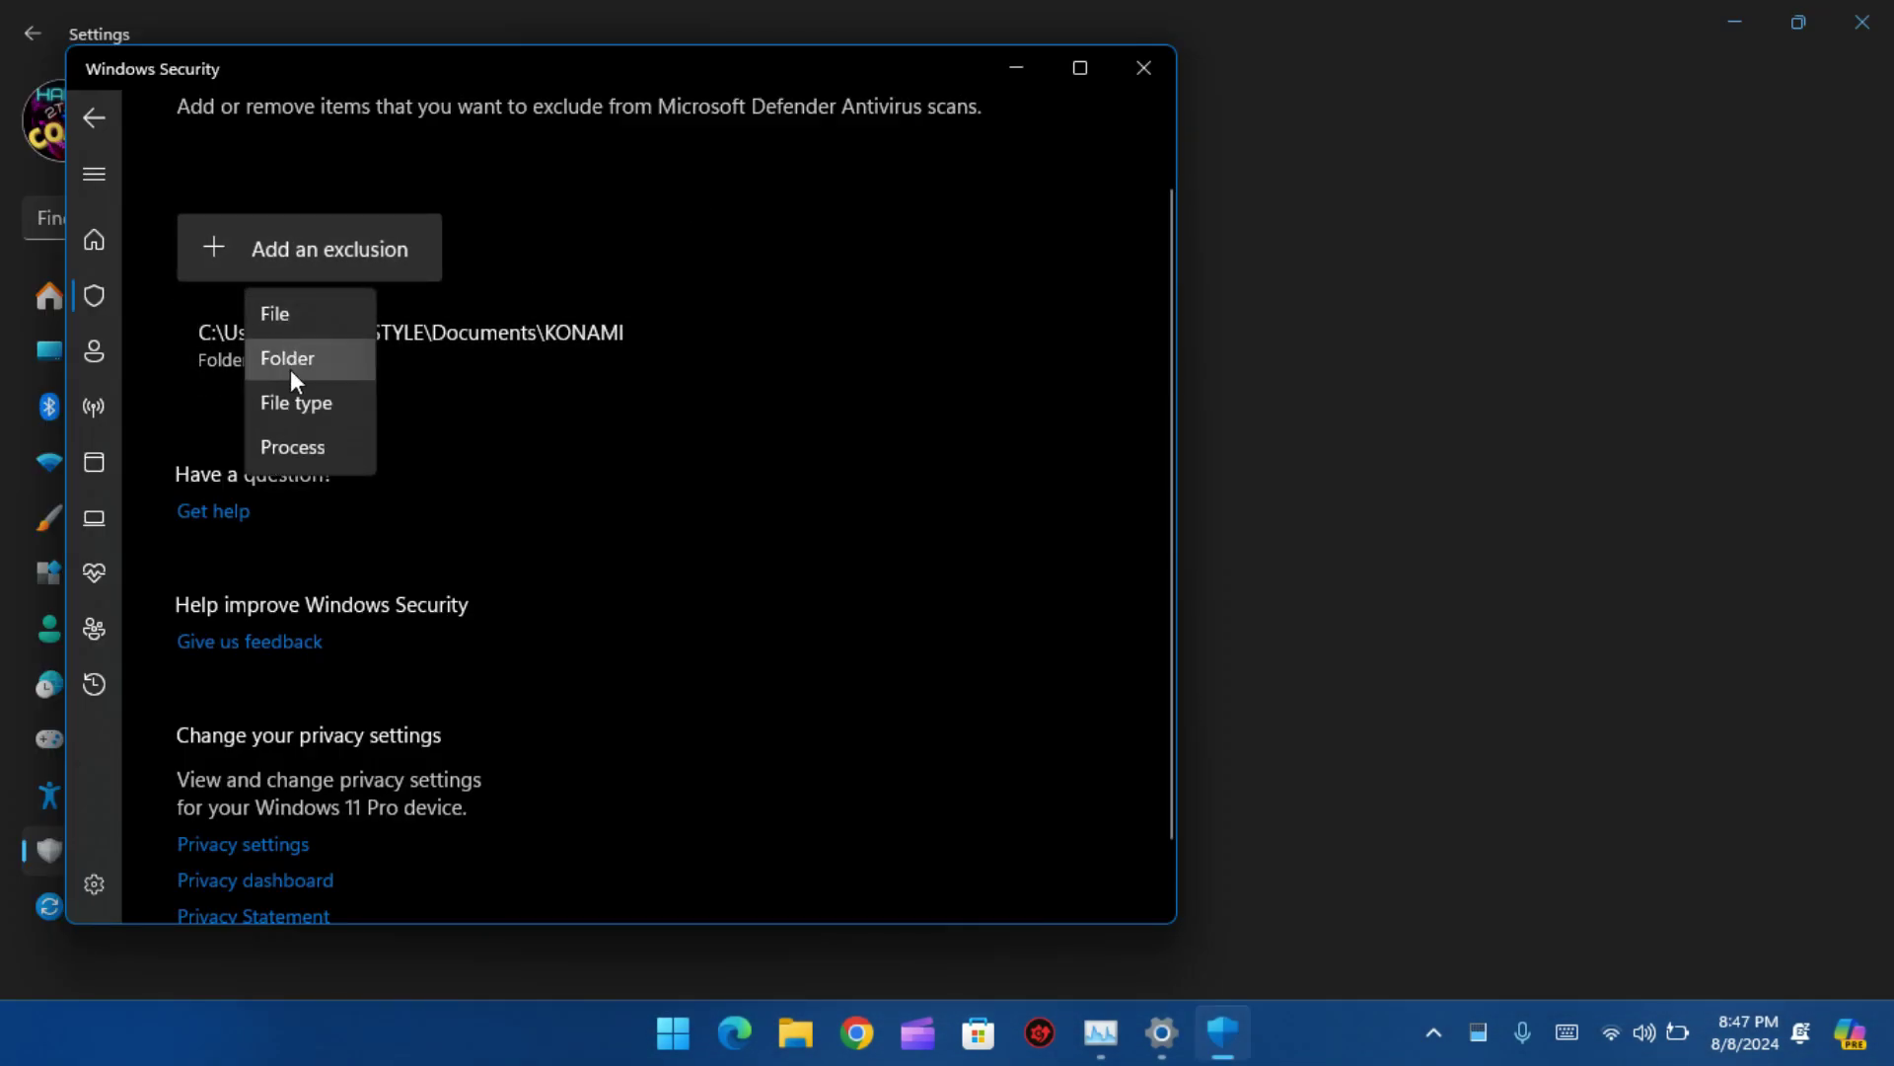
Add E:\Games\Pro Evolution Soccer 2018 as a Defender folder exclusion, then close Windows Security and Settings.
click(324, 361)
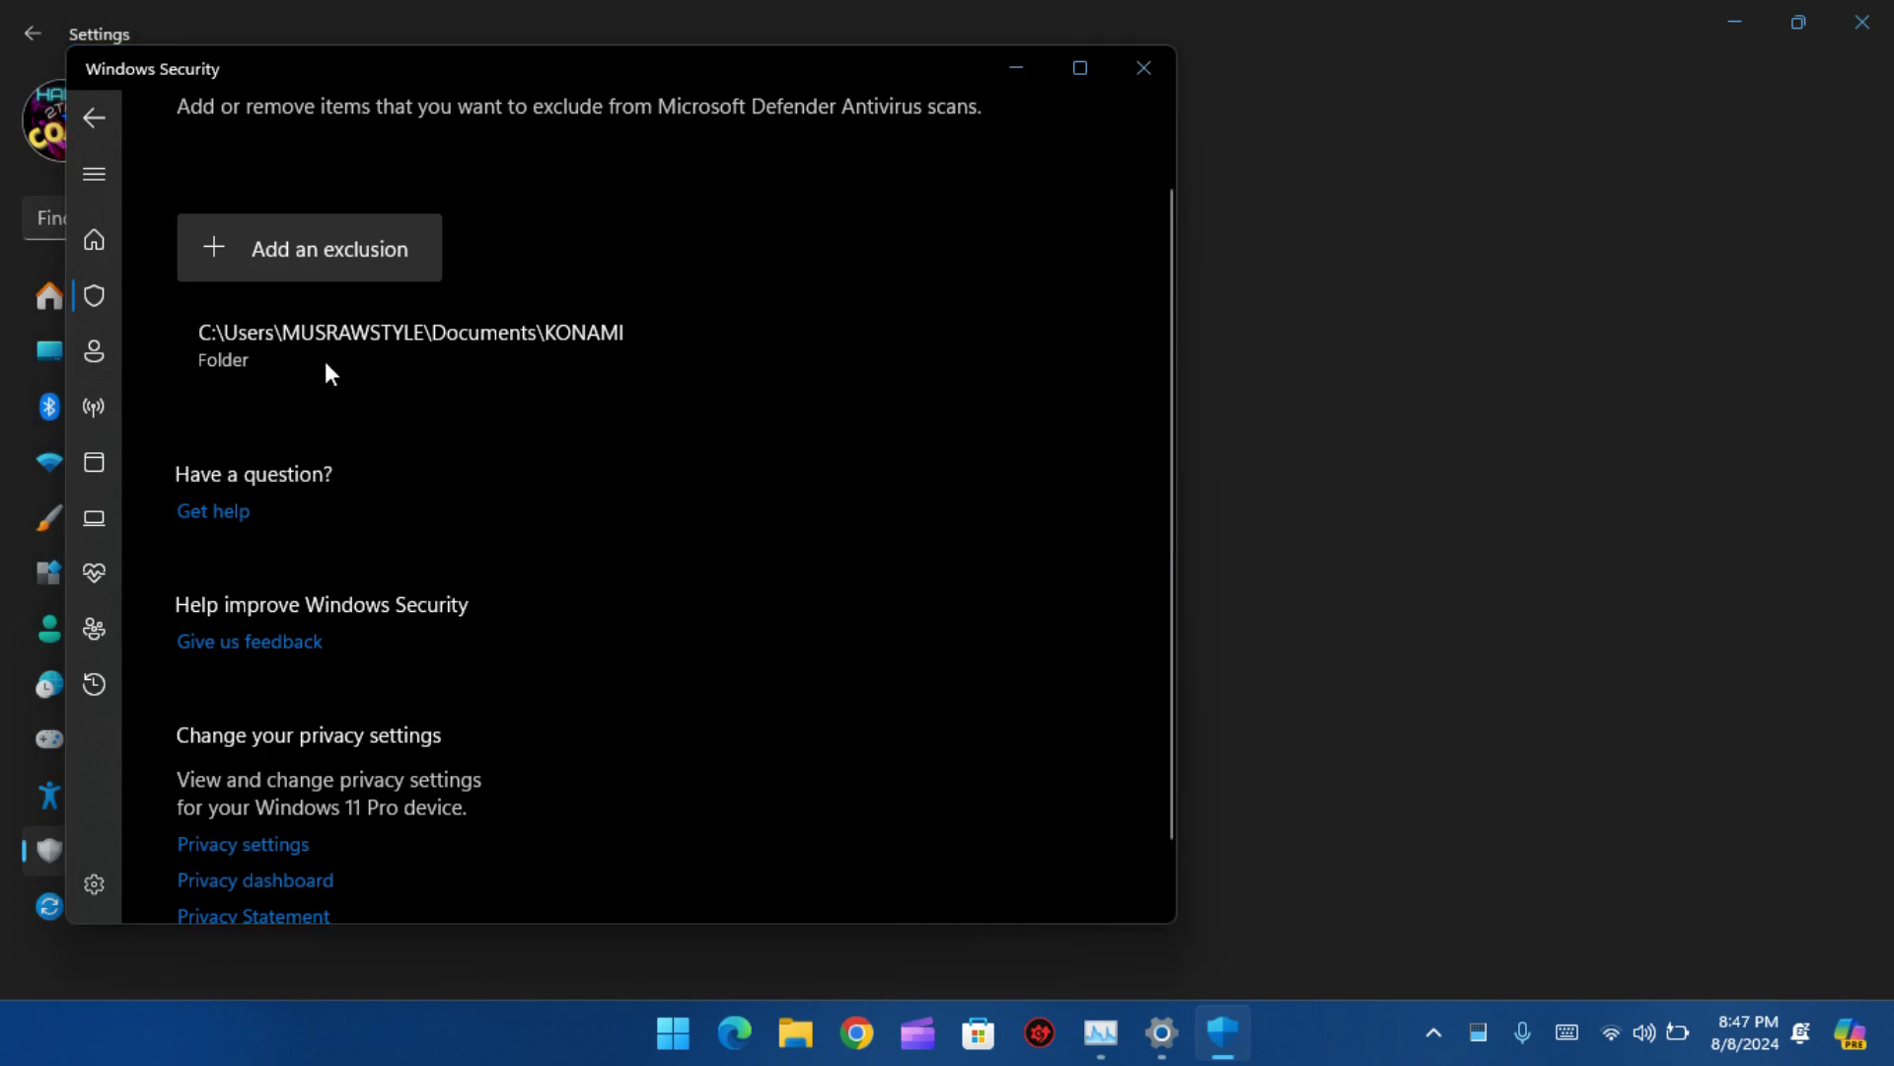
scroll(284, 334, down, 1)
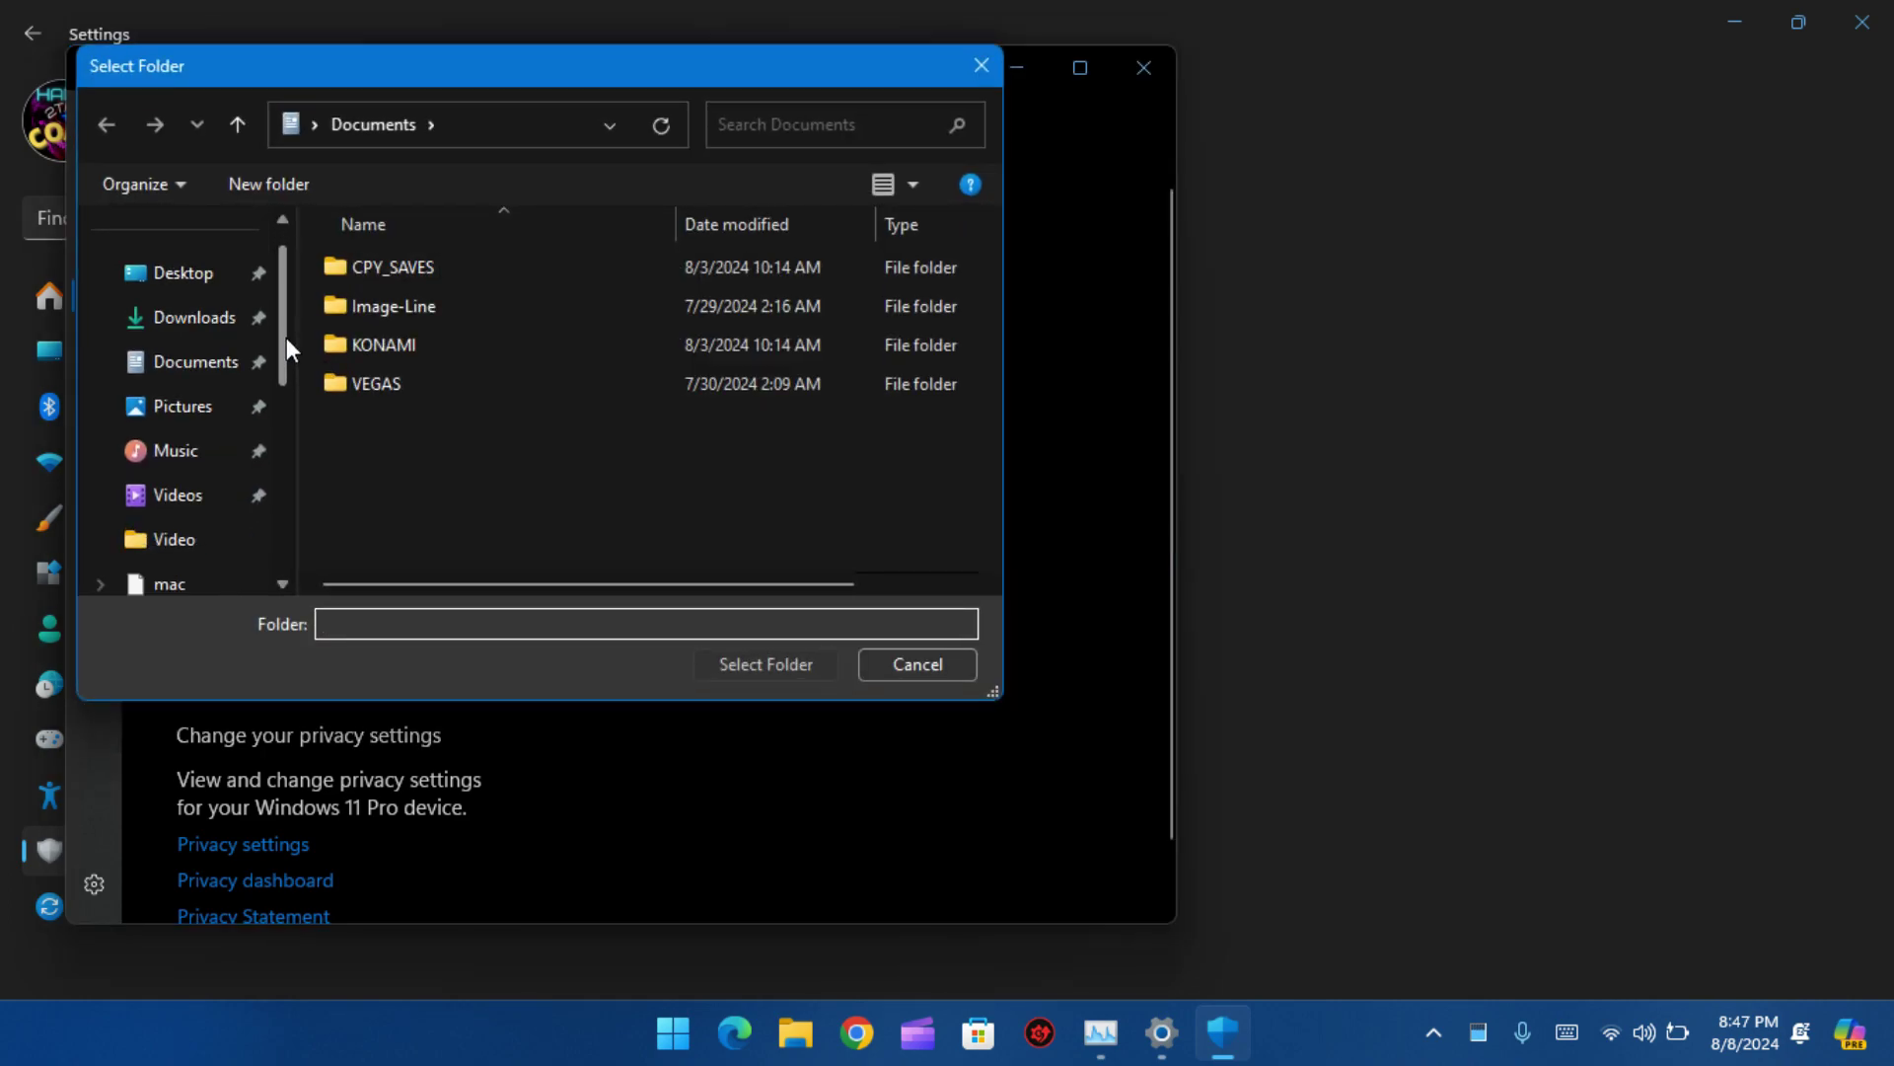
drag(286, 338, 279, 549)
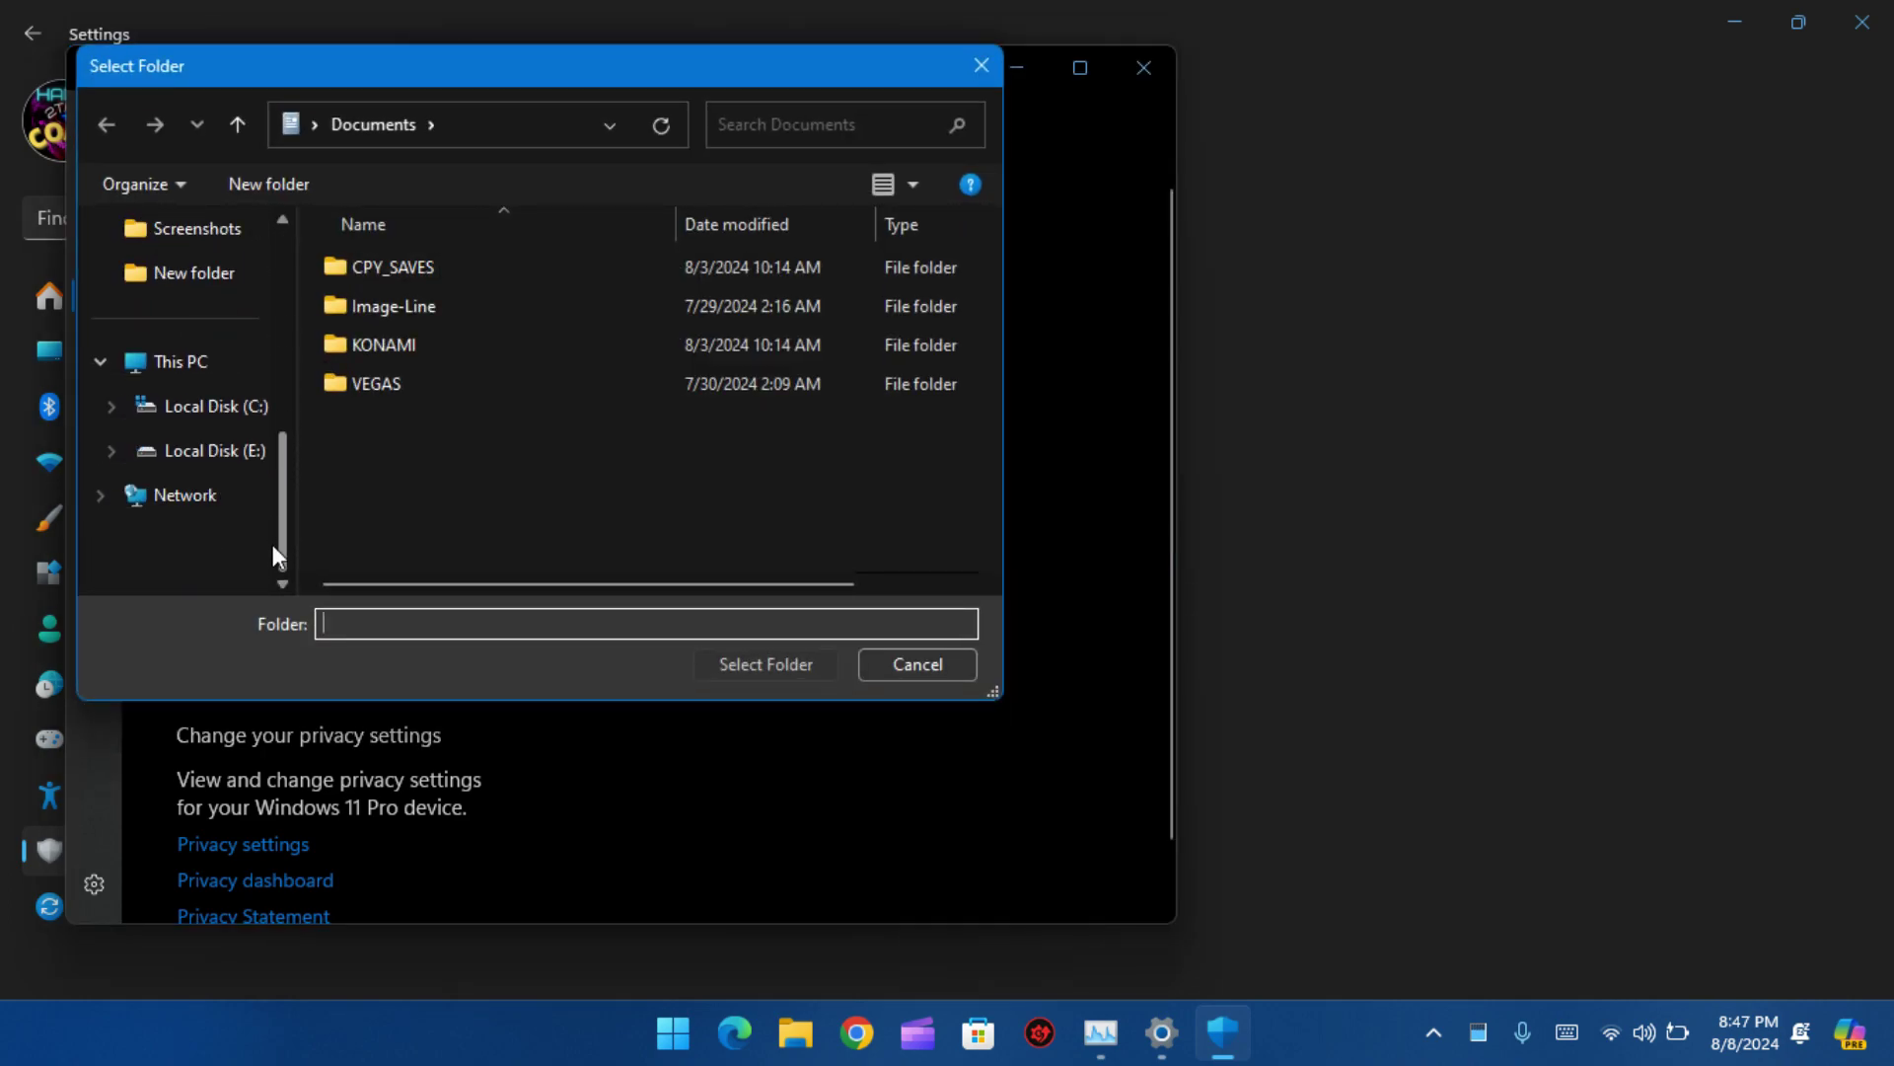
click(203, 456)
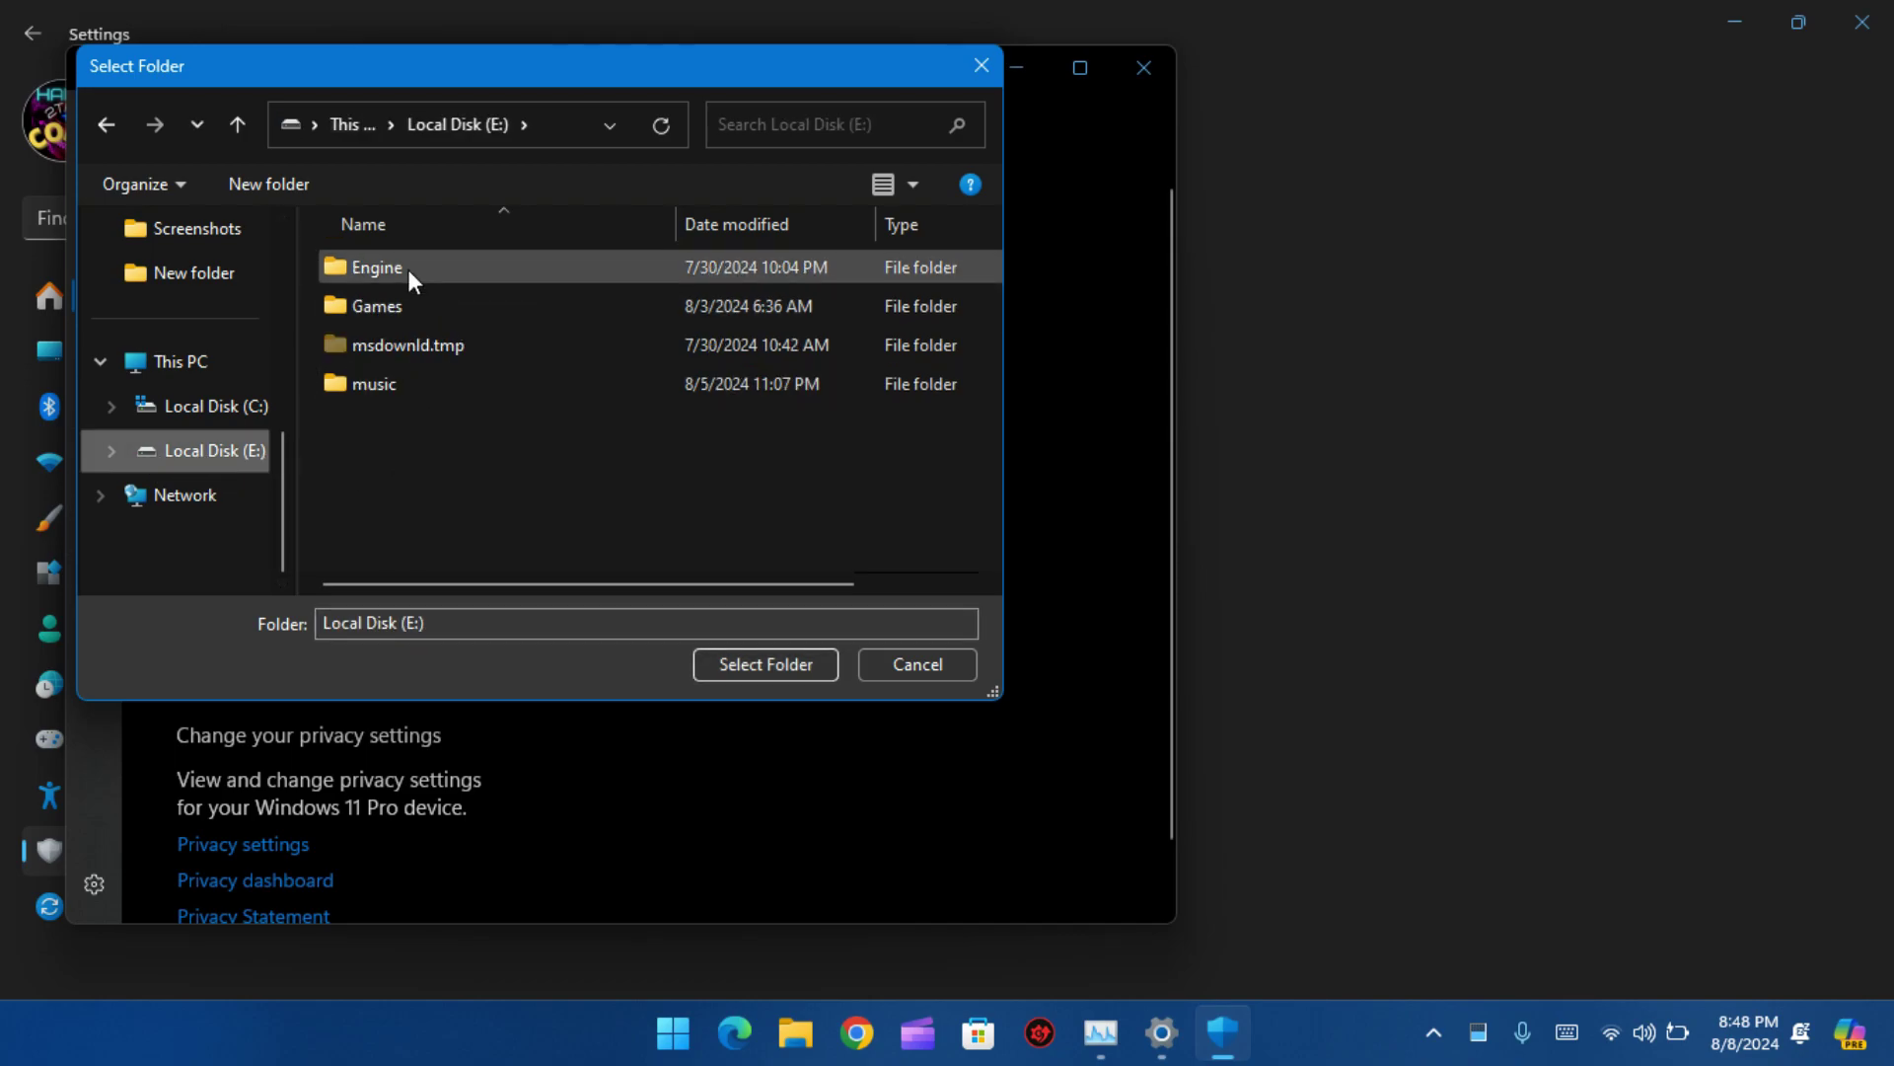
double_click(400, 294)
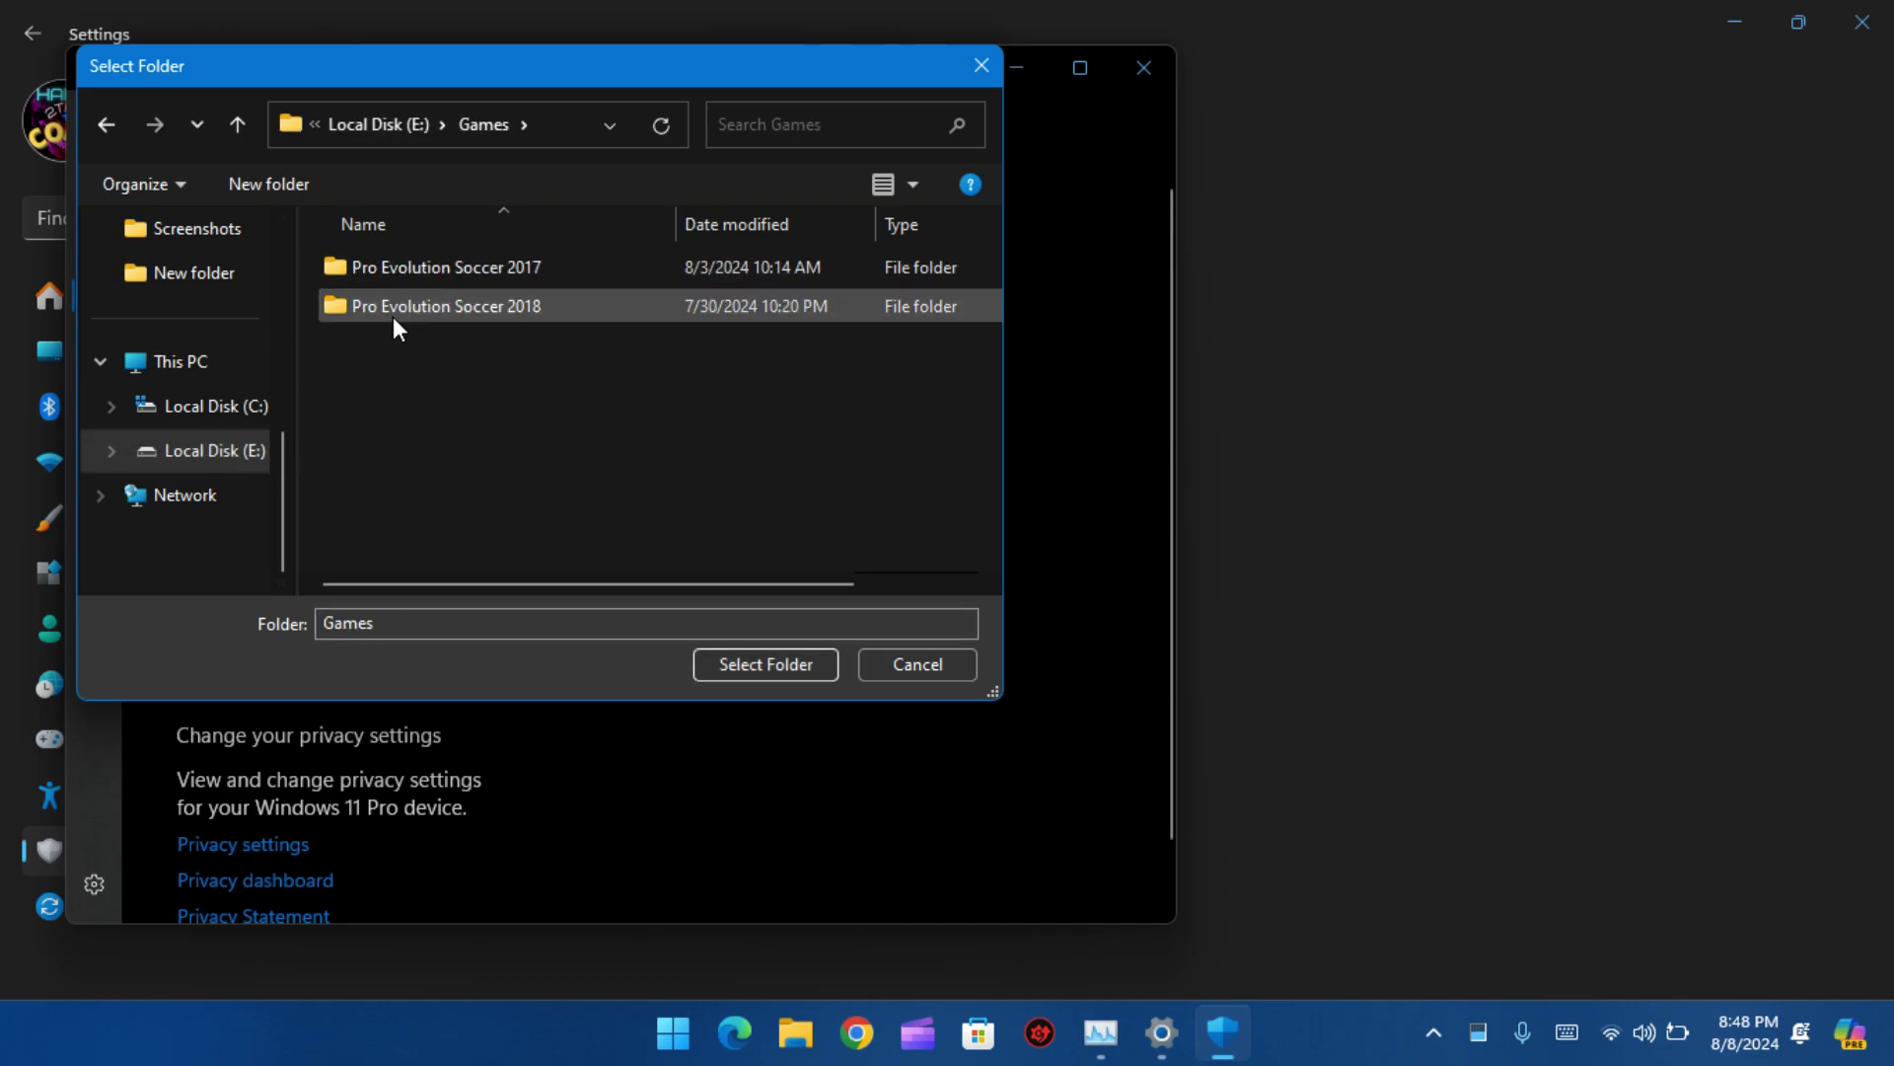
click(393, 317)
click(720, 667)
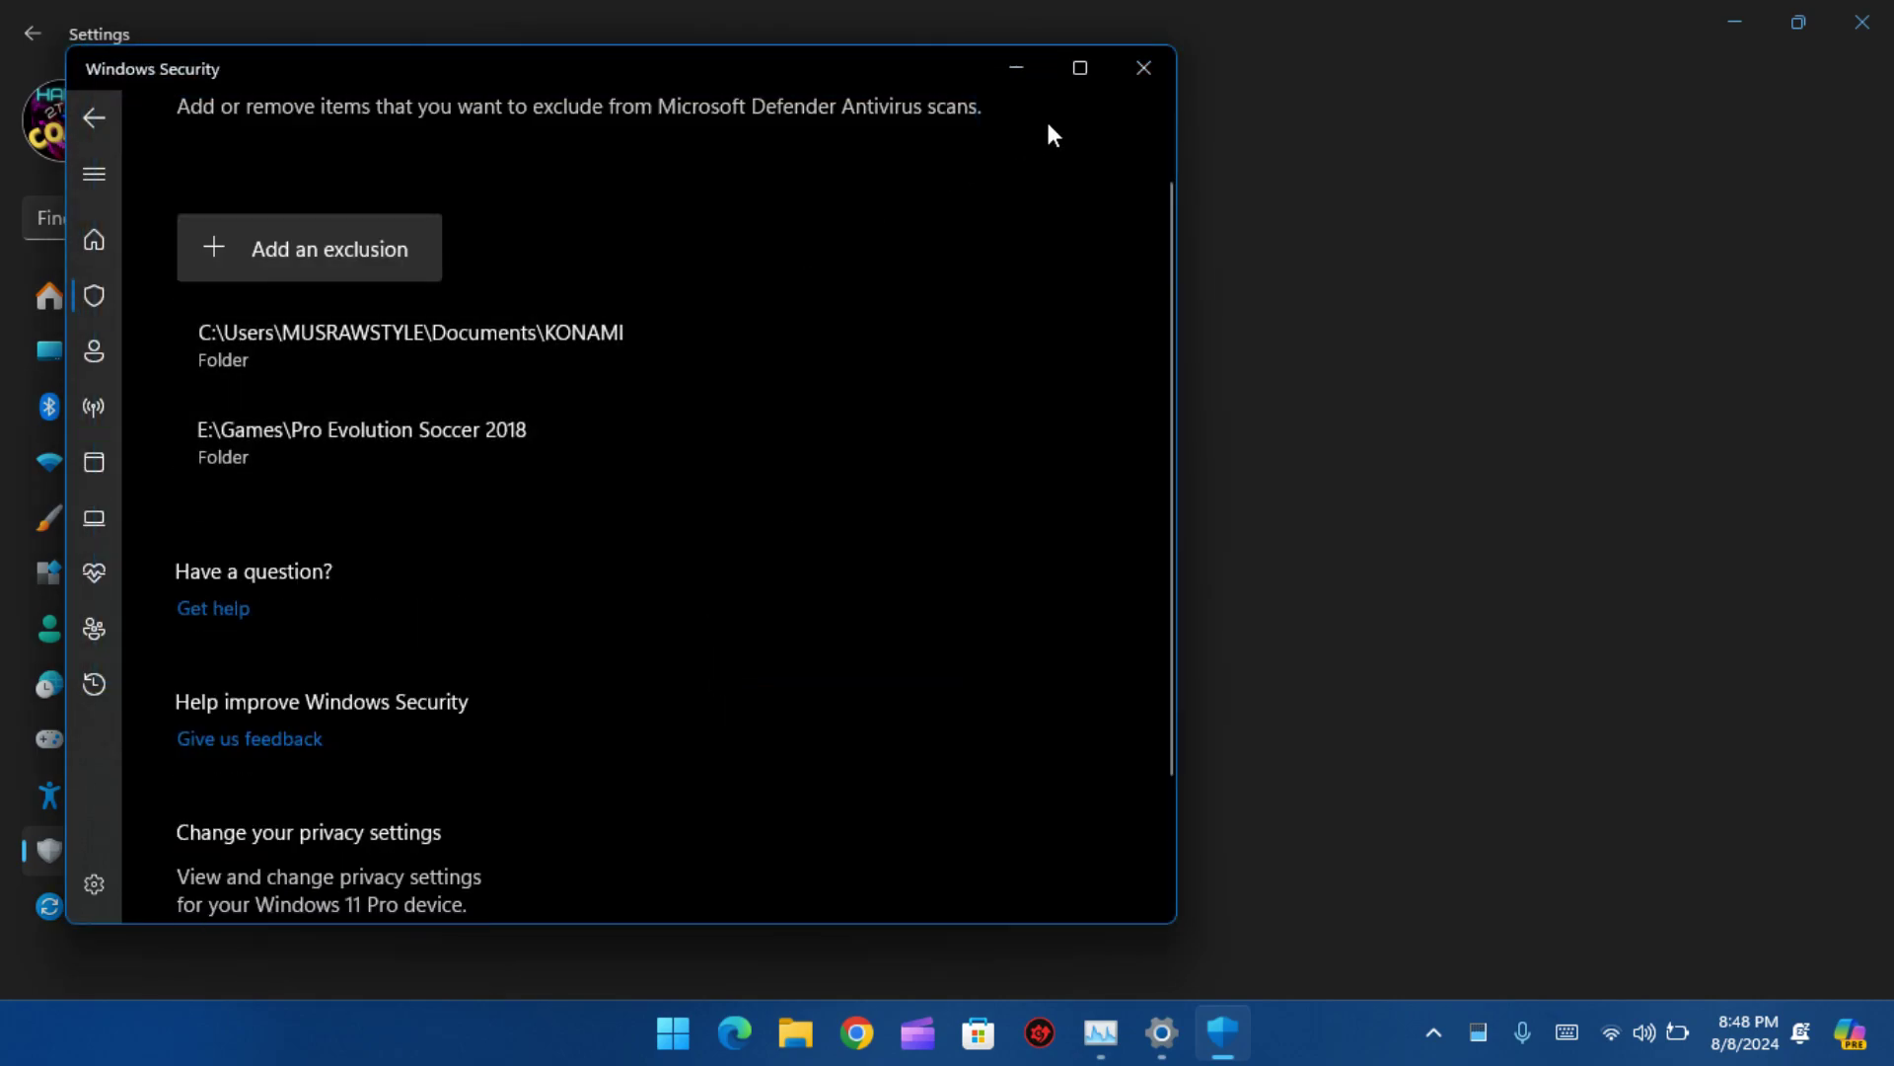
click(1162, 69)
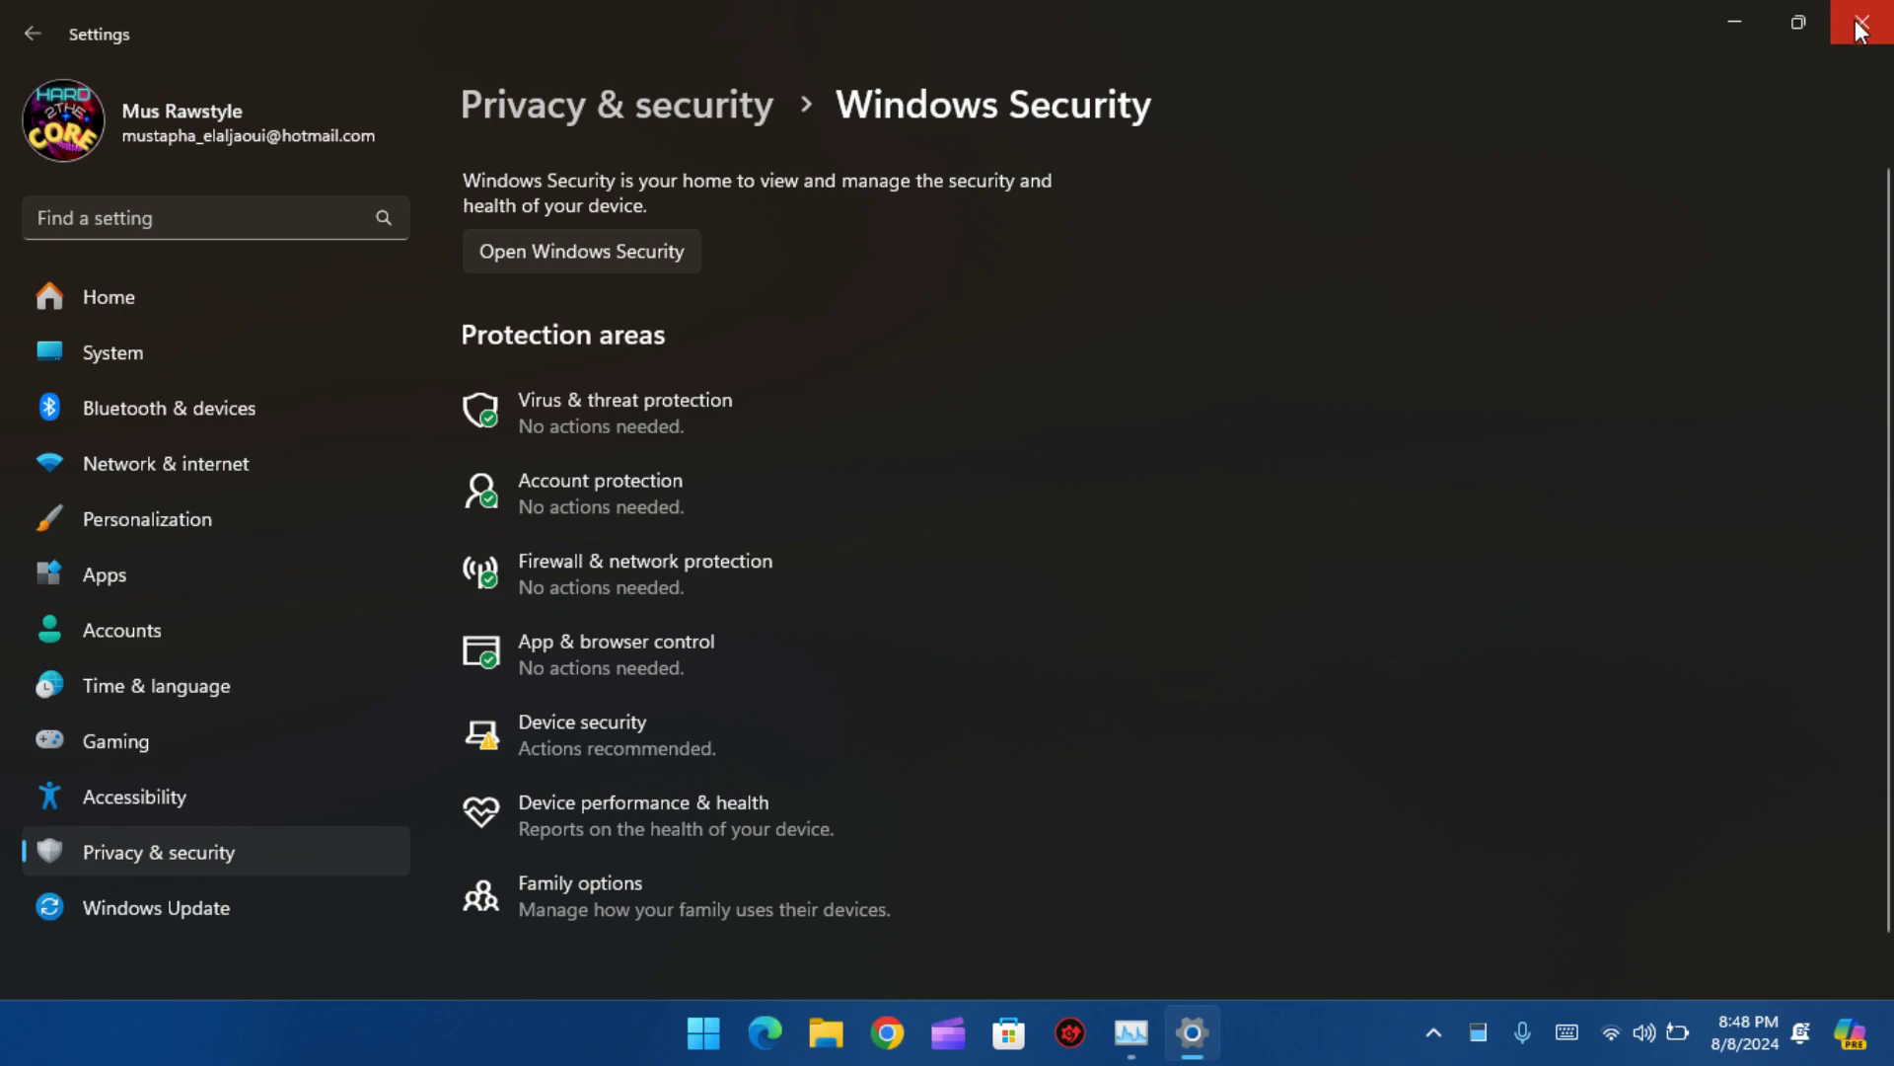
click(1860, 32)
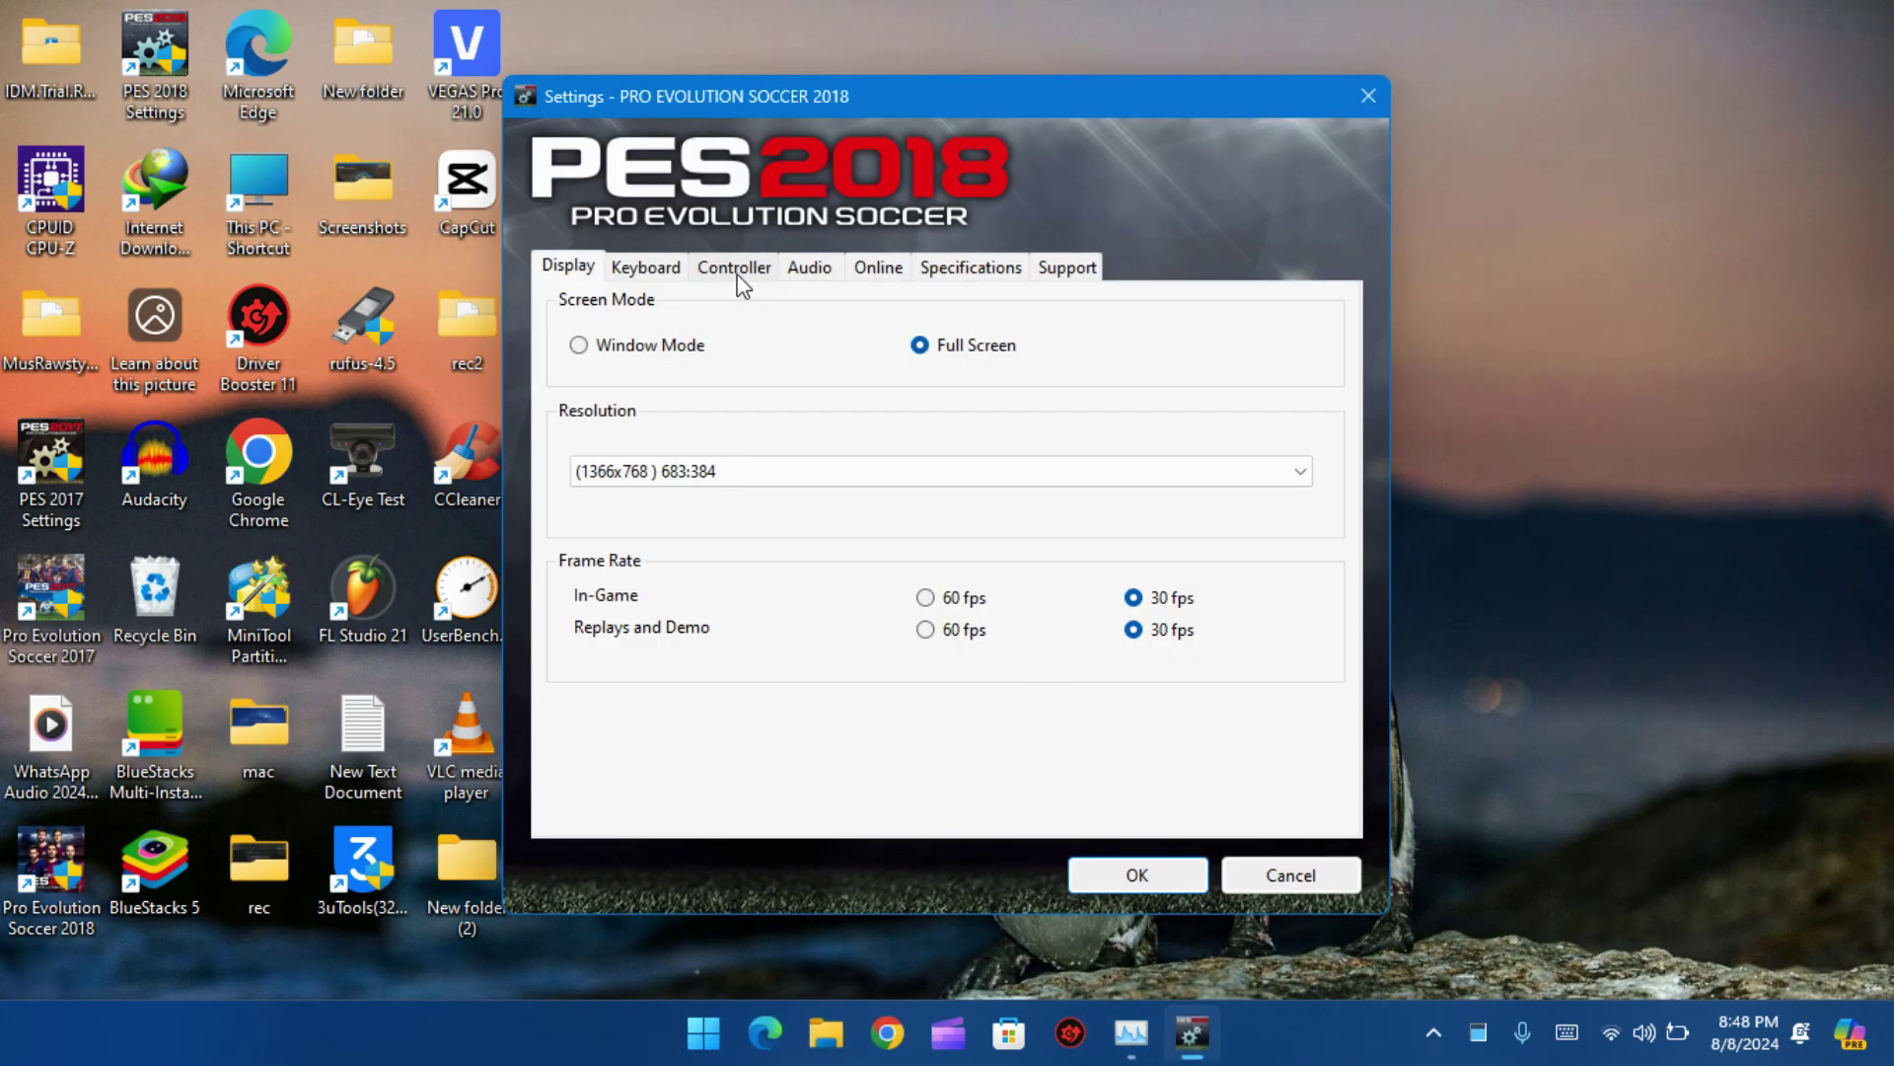
On the Controller tab choose DirectInput and give Controller 1 the Twin USB Gamepad.
click(737, 276)
click(1059, 326)
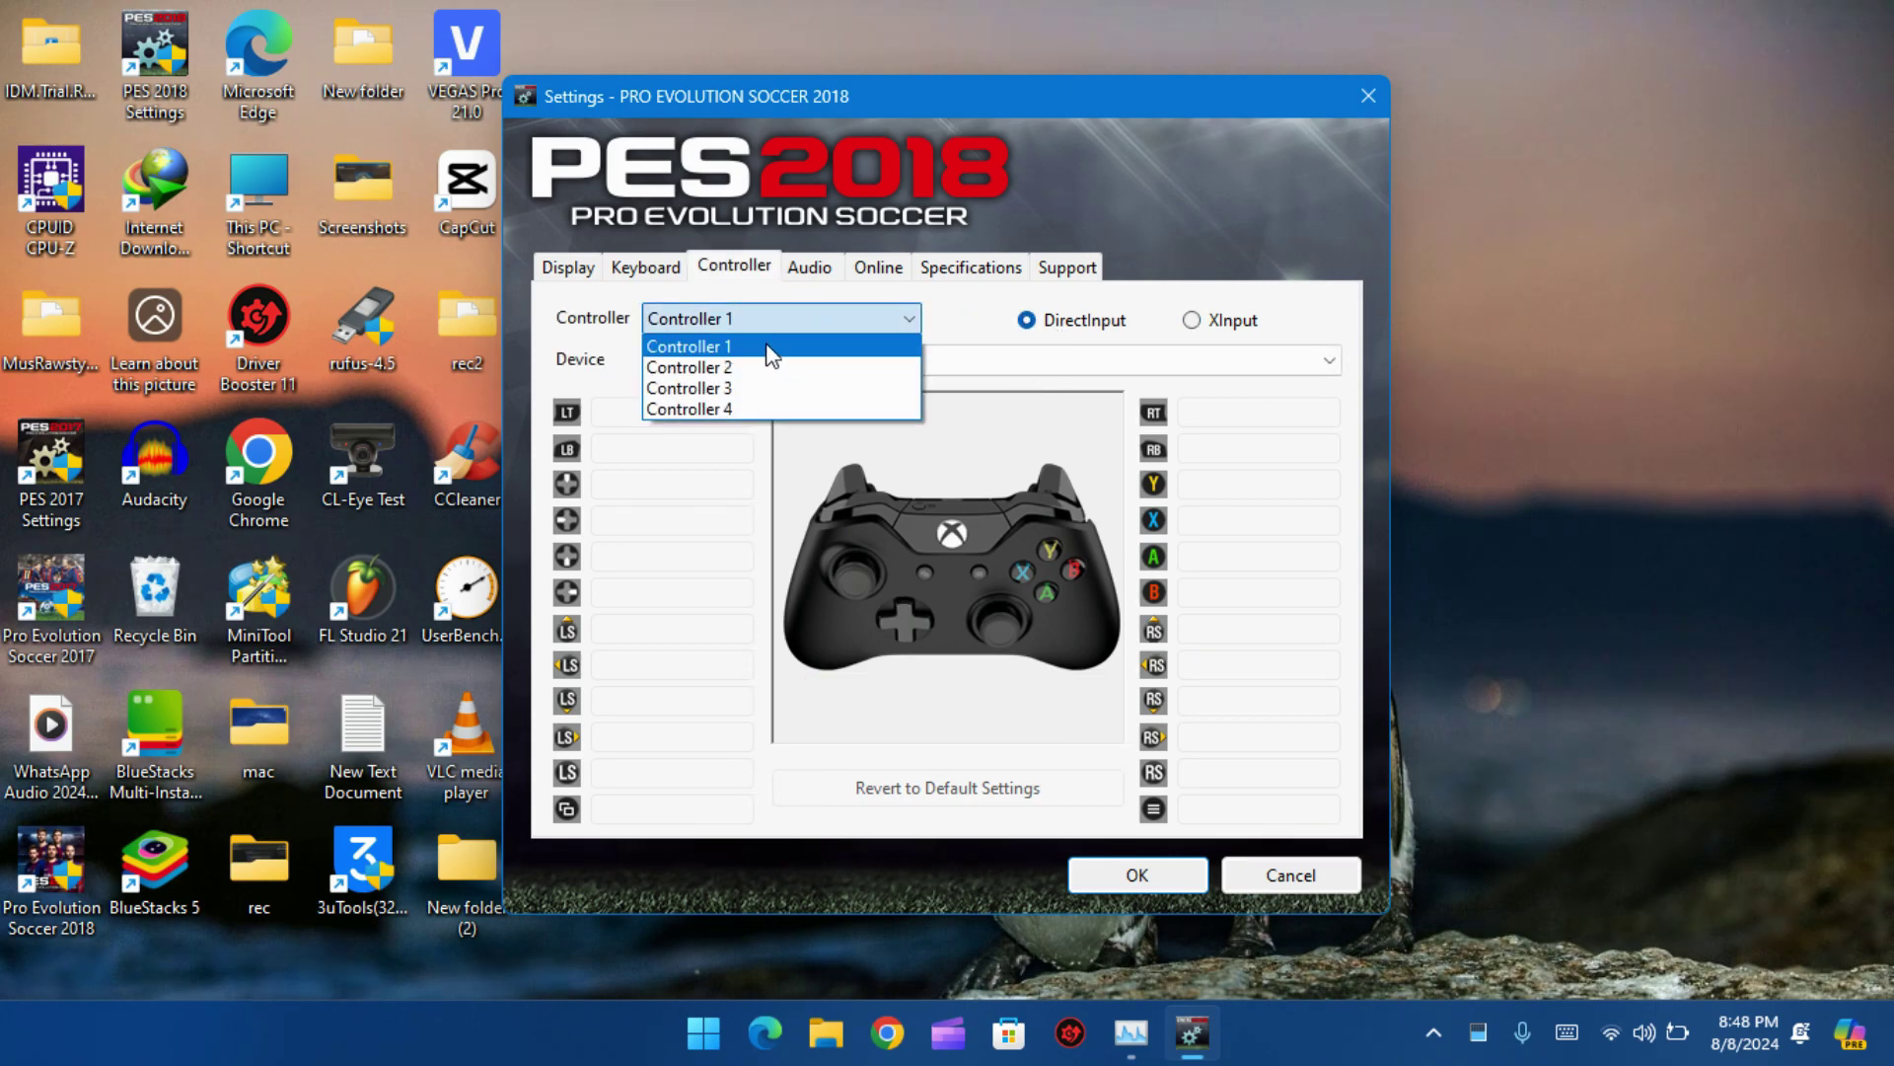
click(767, 348)
click(762, 360)
click(759, 409)
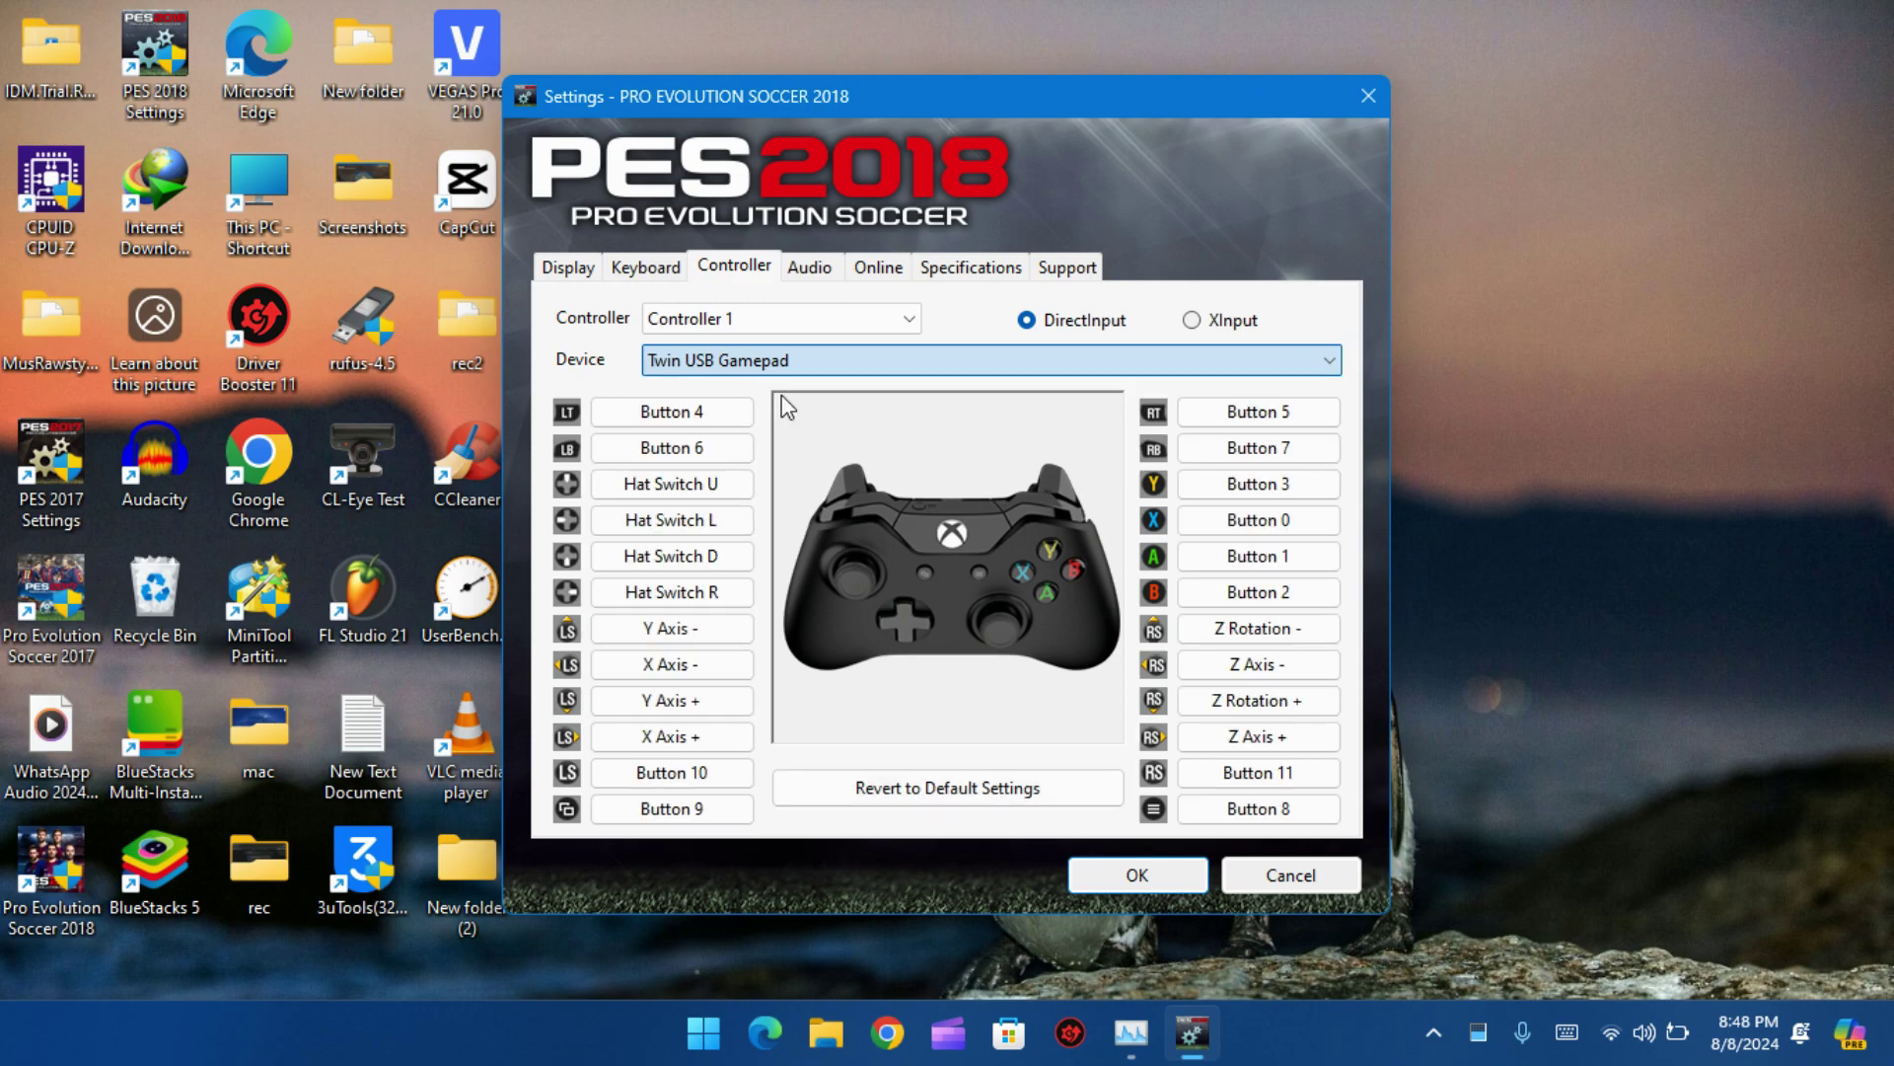
Give Controller 2 the second Twin USB Gamepad and confirm with OK.
click(774, 320)
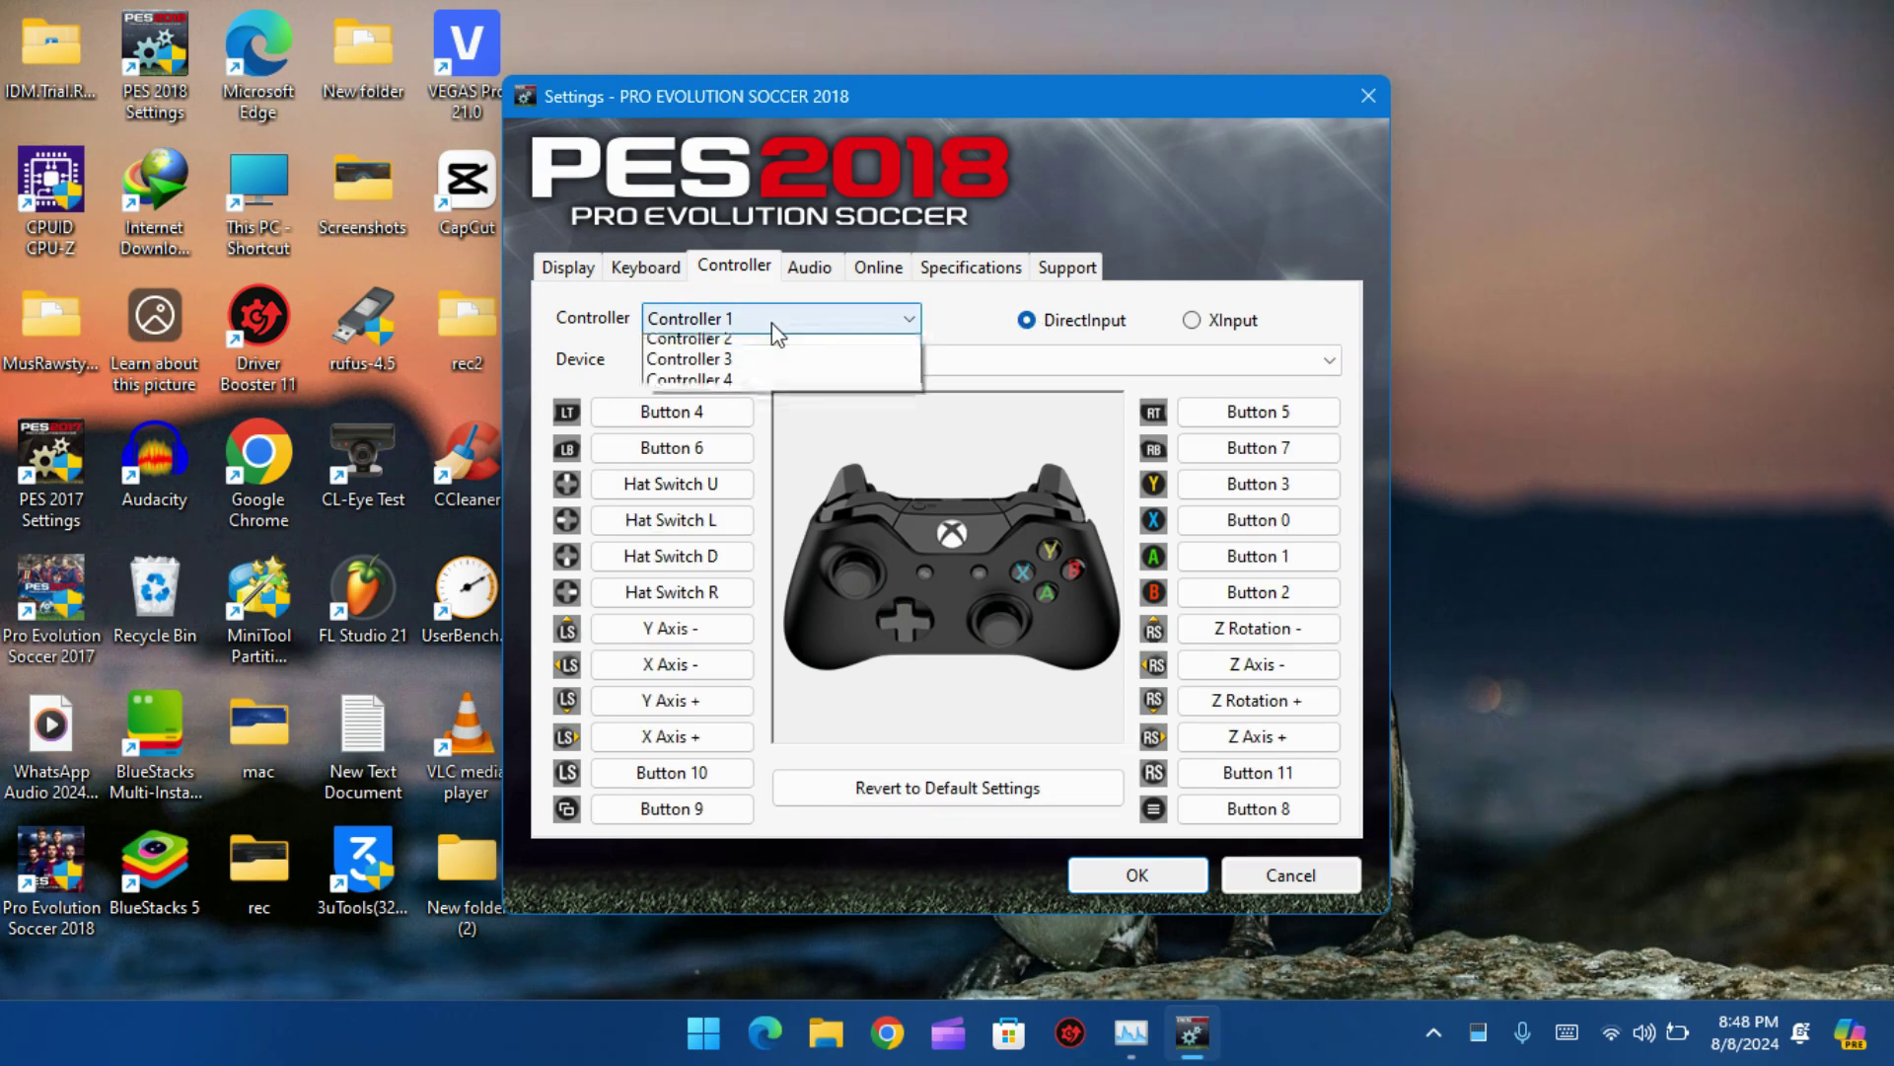
click(742, 369)
click(782, 363)
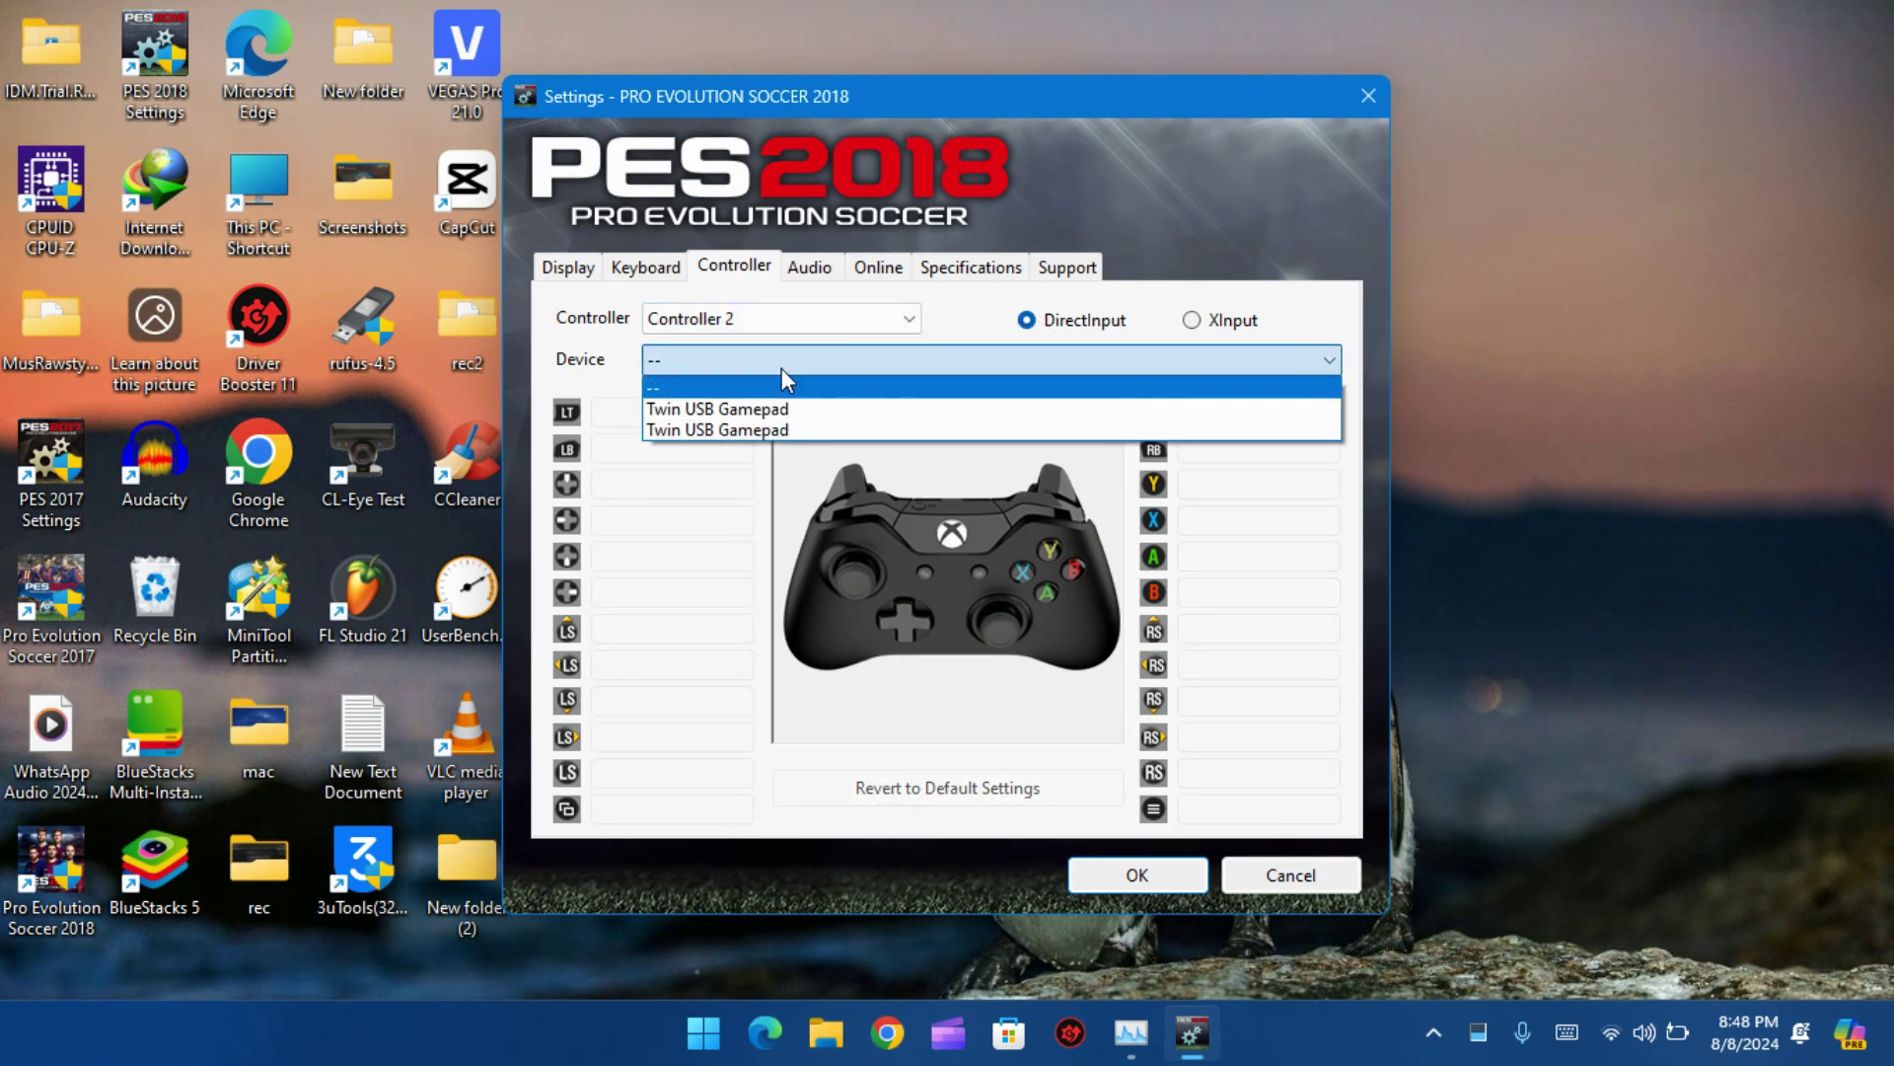
click(751, 430)
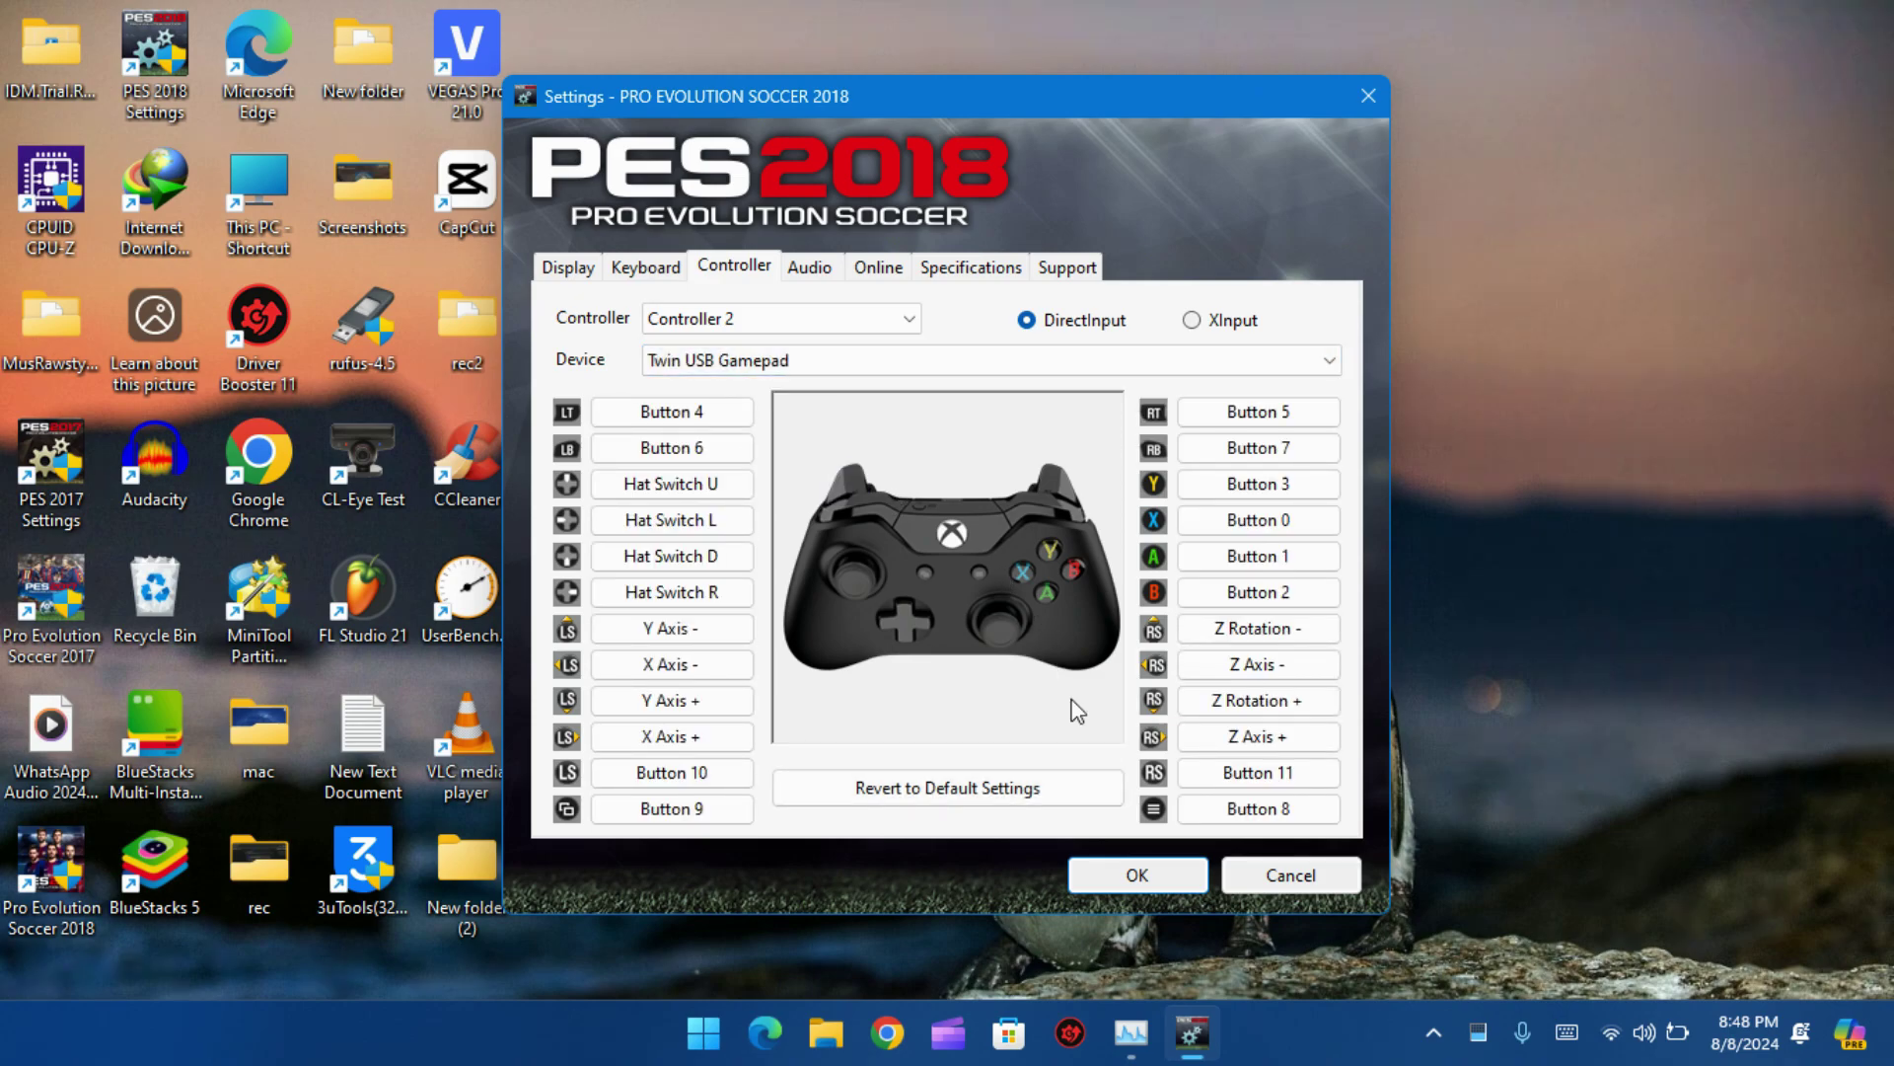
click(1144, 874)
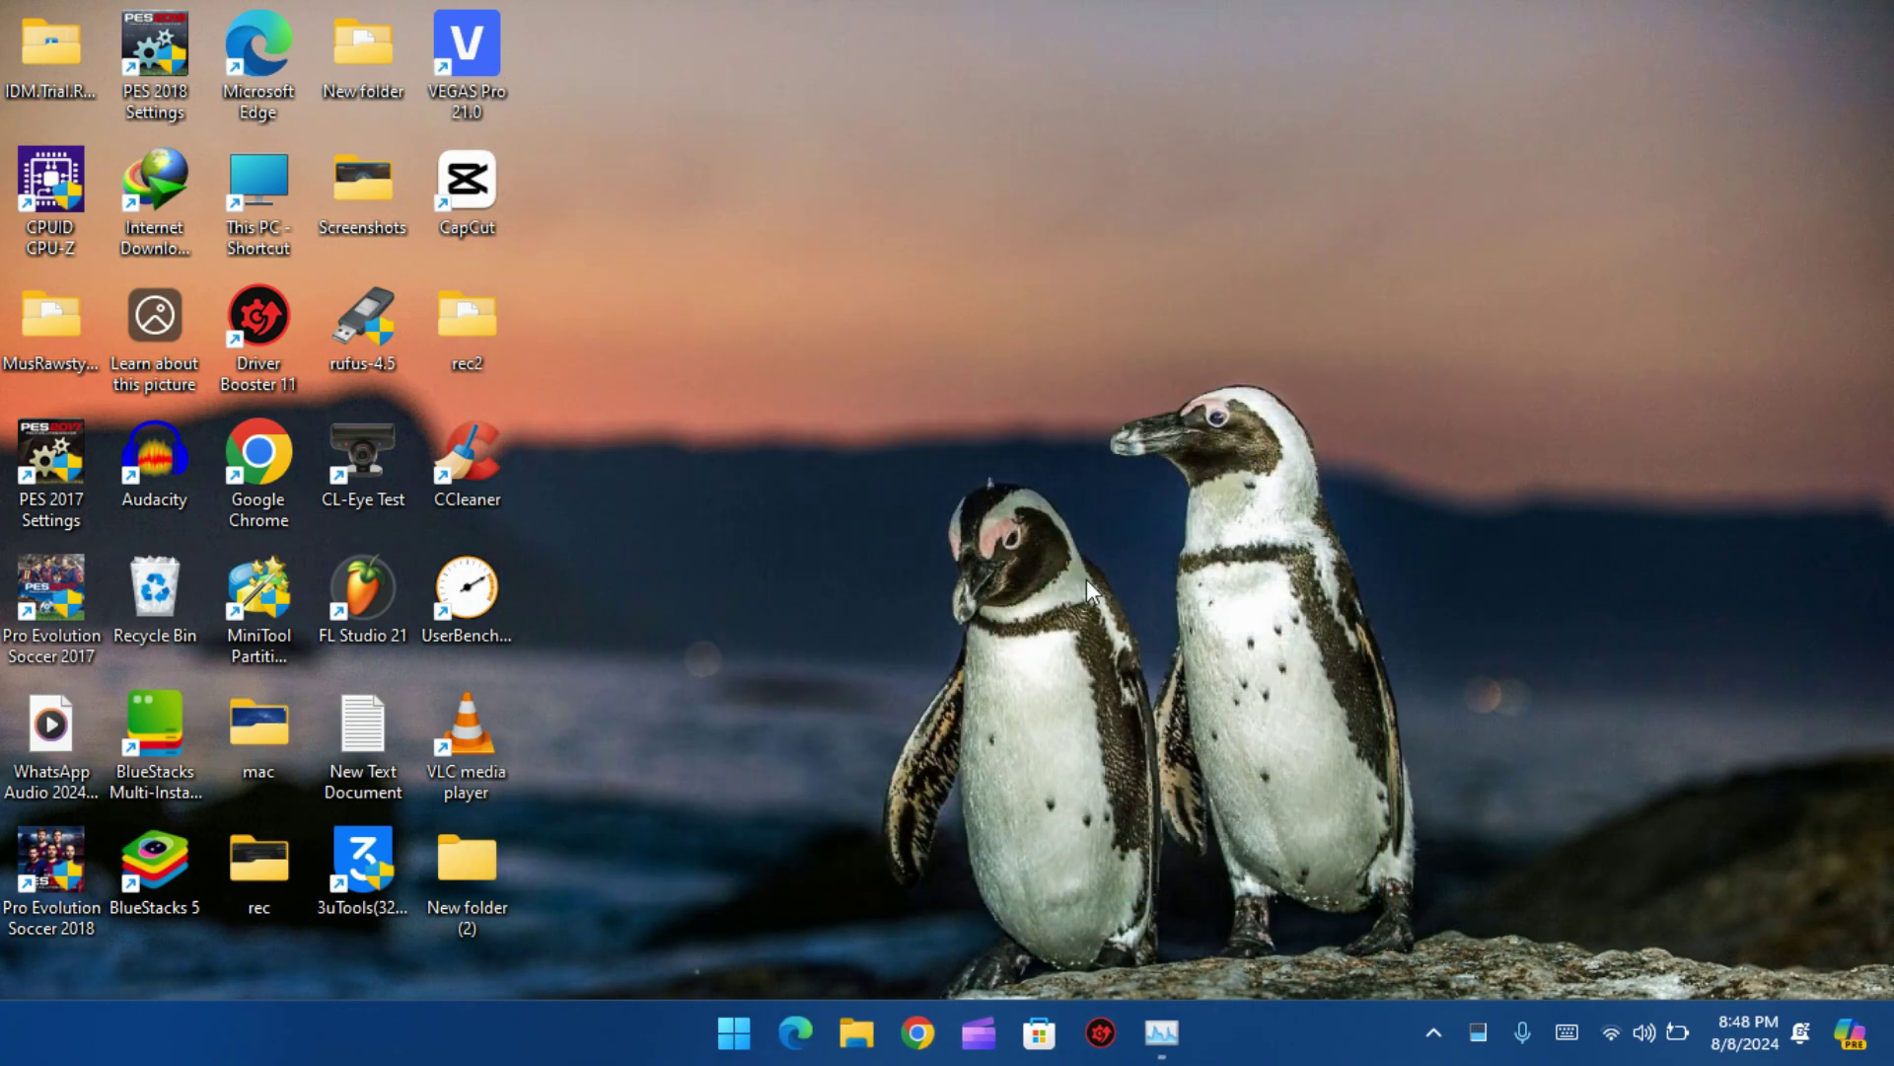
double_click(168, 80)
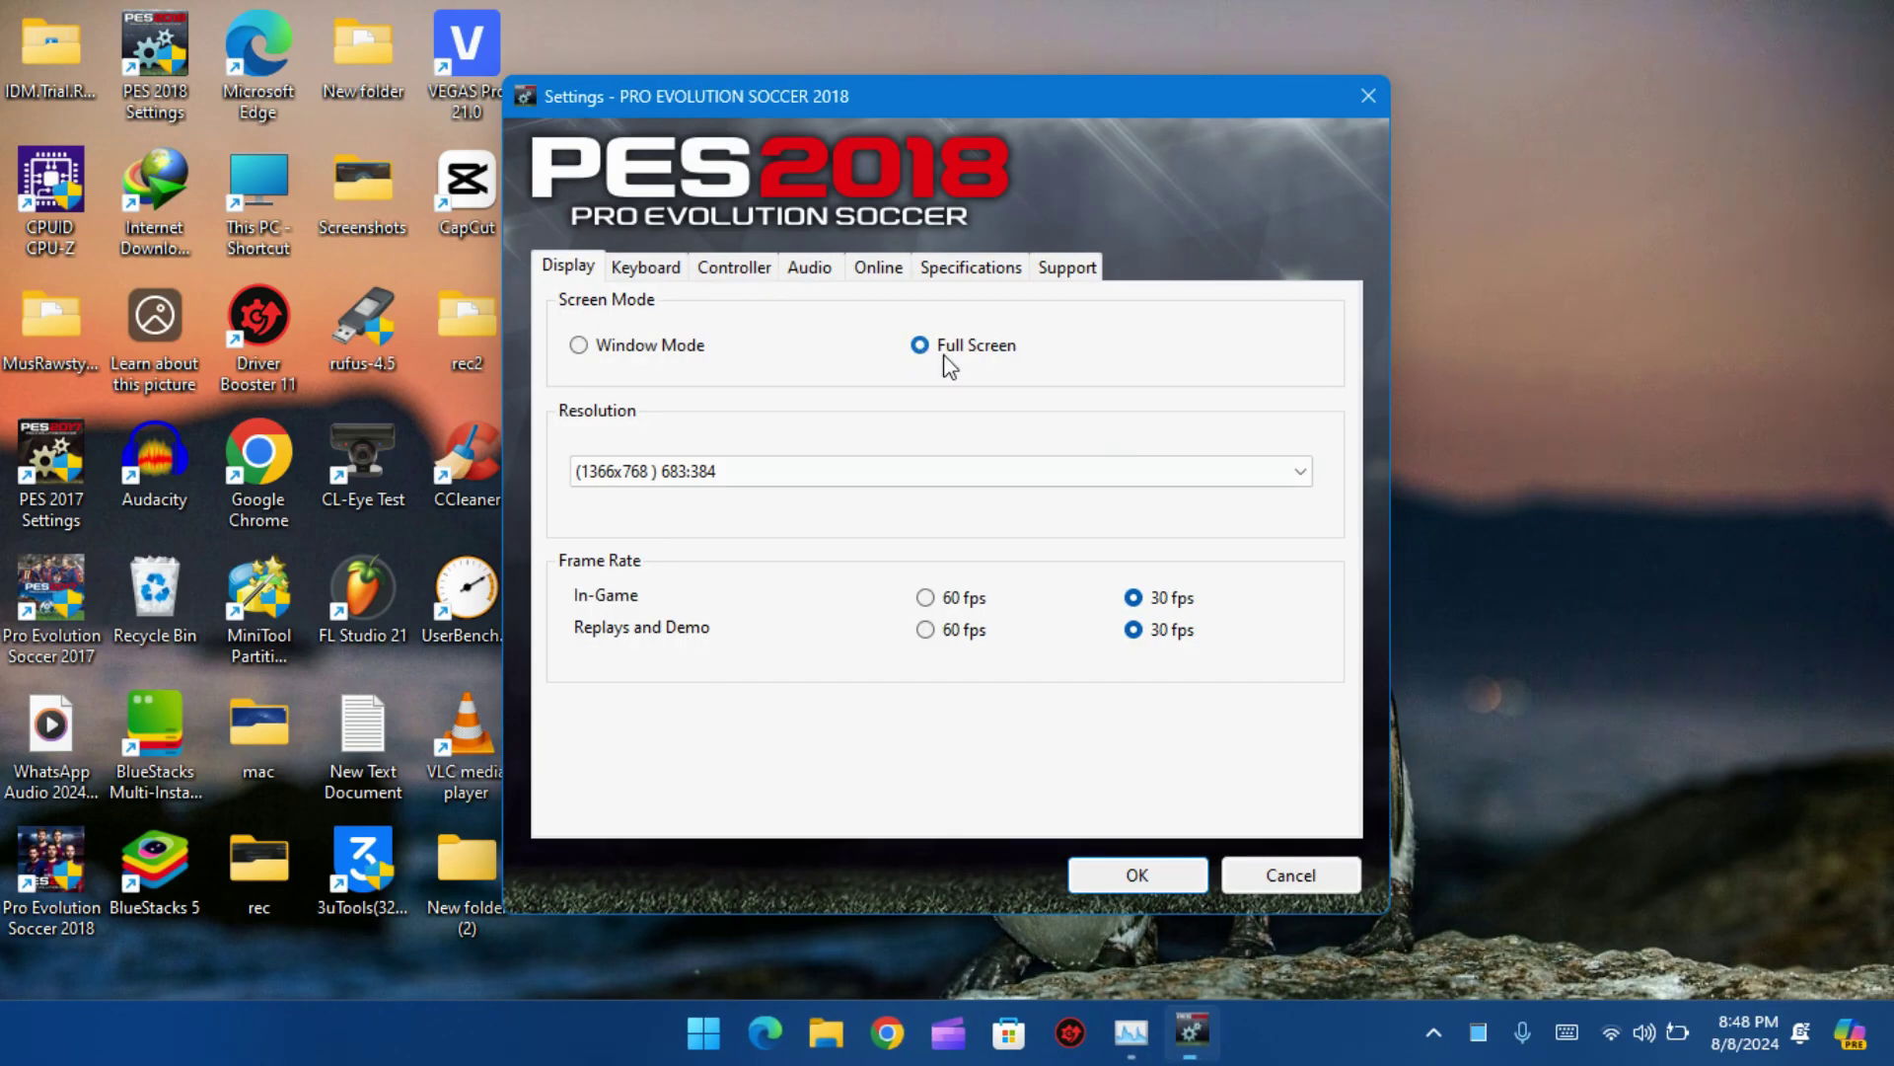
click(748, 266)
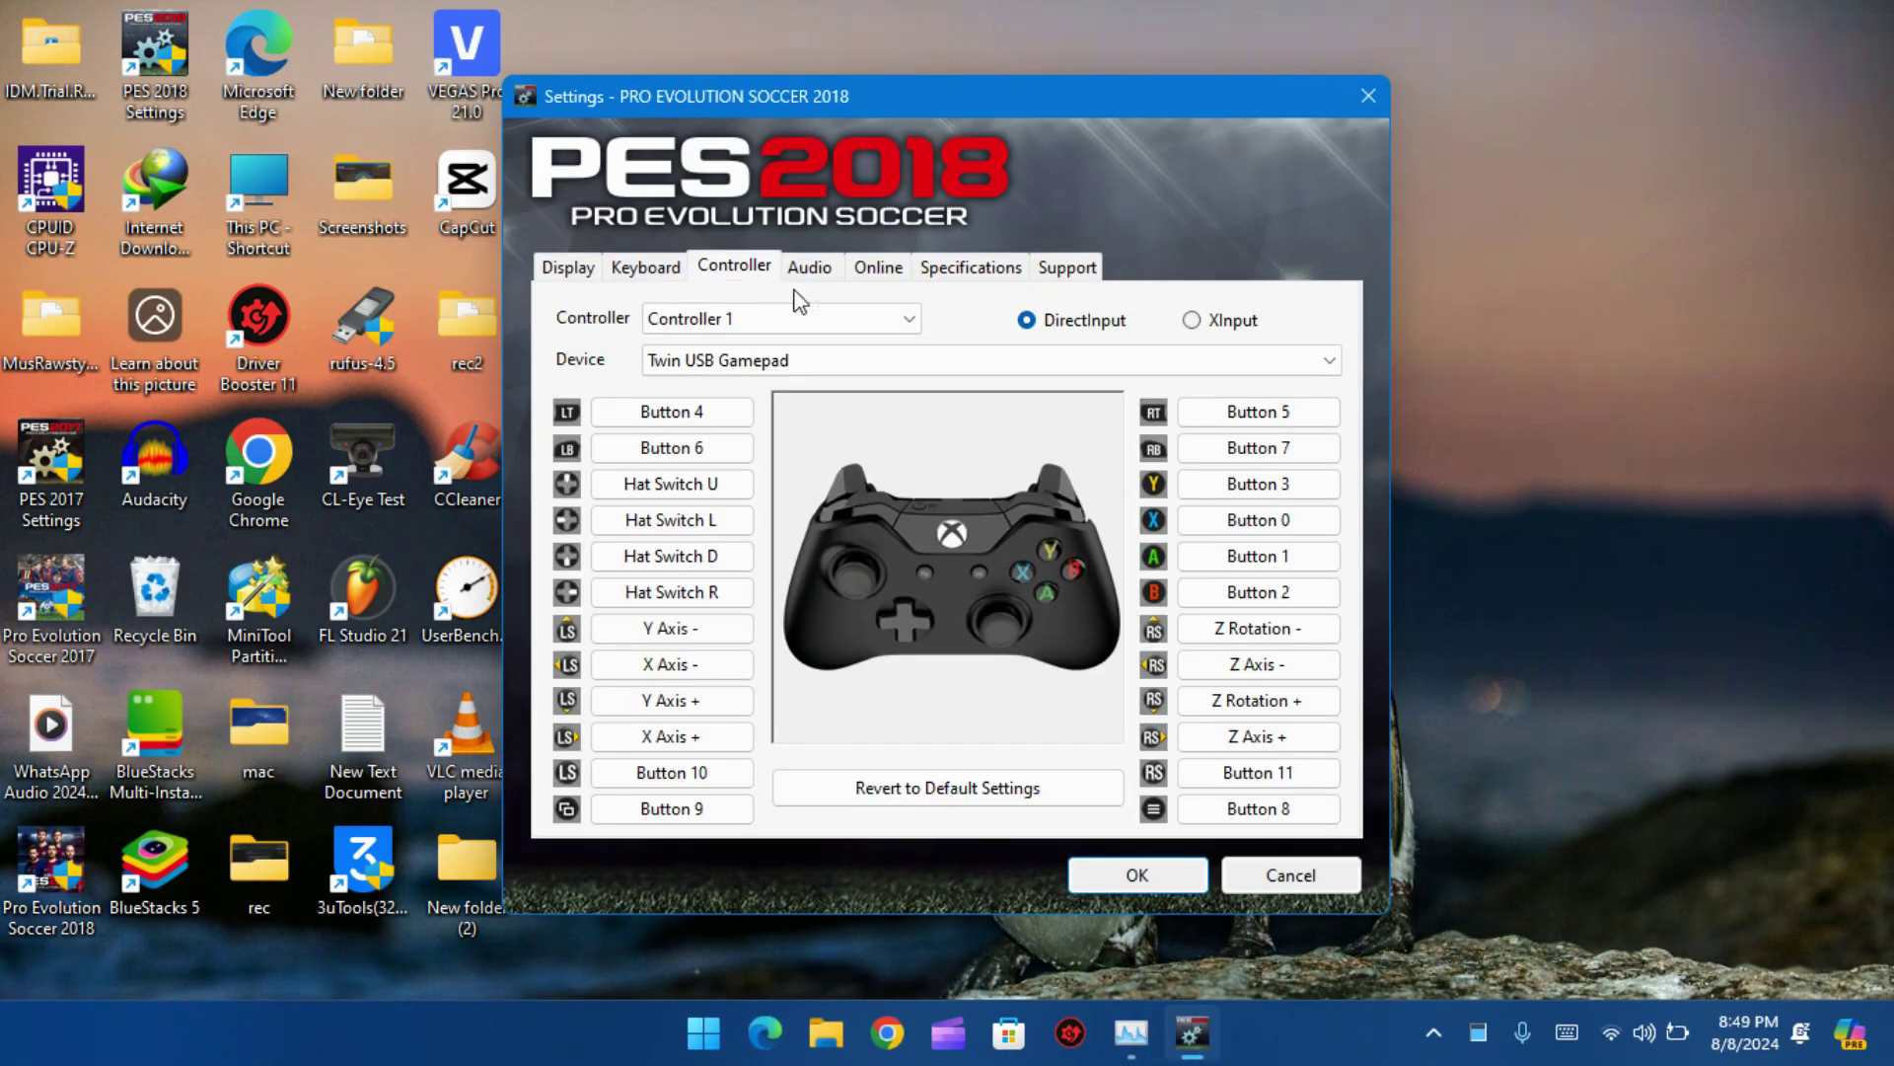
click(1334, 878)
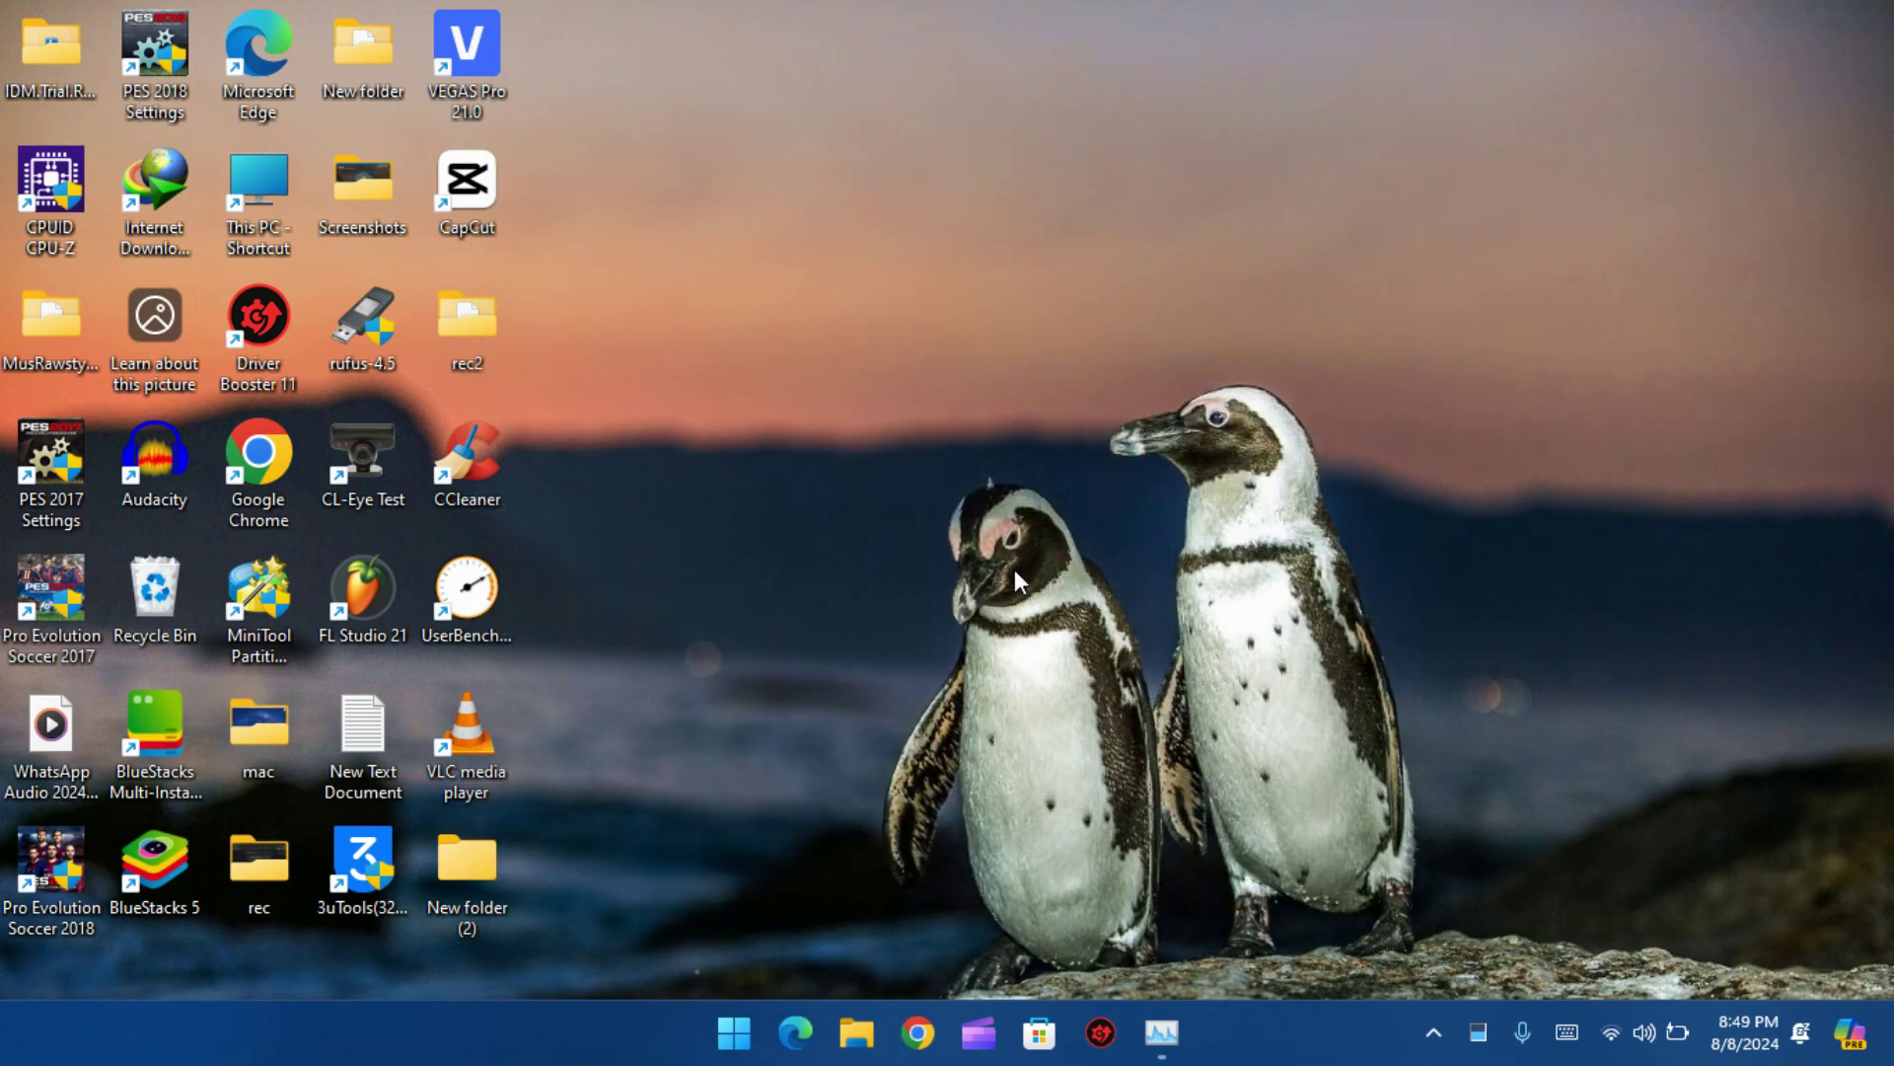